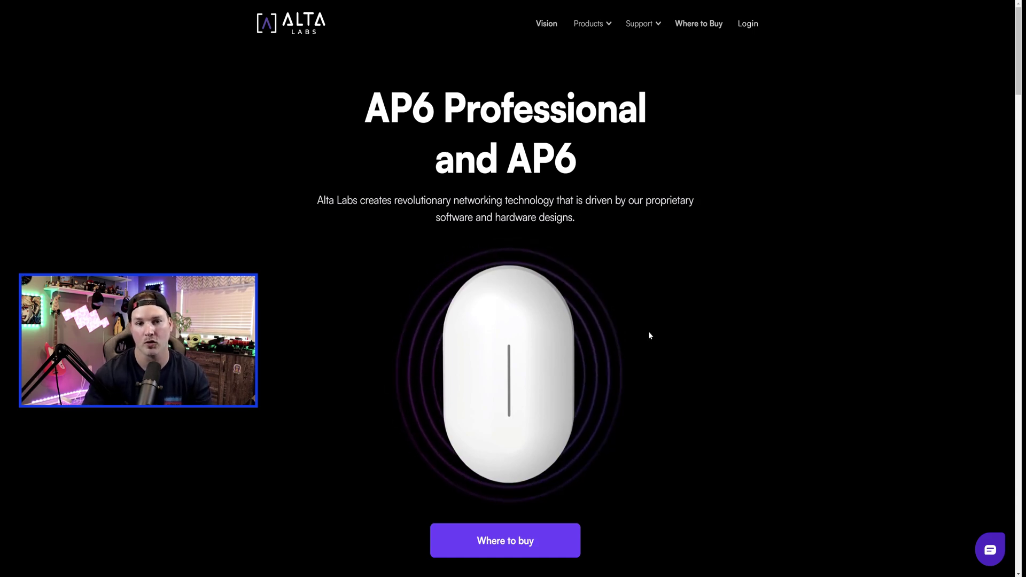
Sign in to Alta Labs Cloud from its sign-in page.
{"action": "scroll", "coordinate": [649, 335], "scroll_direction": "down", "scroll_amount": 4}
{"action": "scroll", "coordinate": [650, 335], "scroll_direction": "down", "scroll_amount": 15}
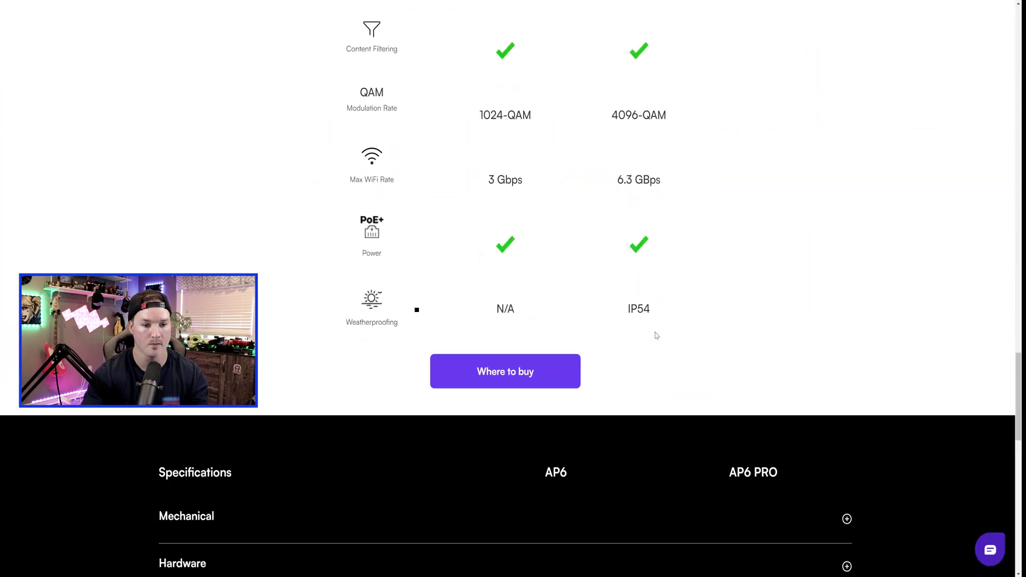
{"action": "scroll", "coordinate": [655, 334], "scroll_direction": "up", "scroll_amount": 5}
{"action": "scroll", "coordinate": [660, 335], "scroll_direction": "up", "scroll_amount": 2}
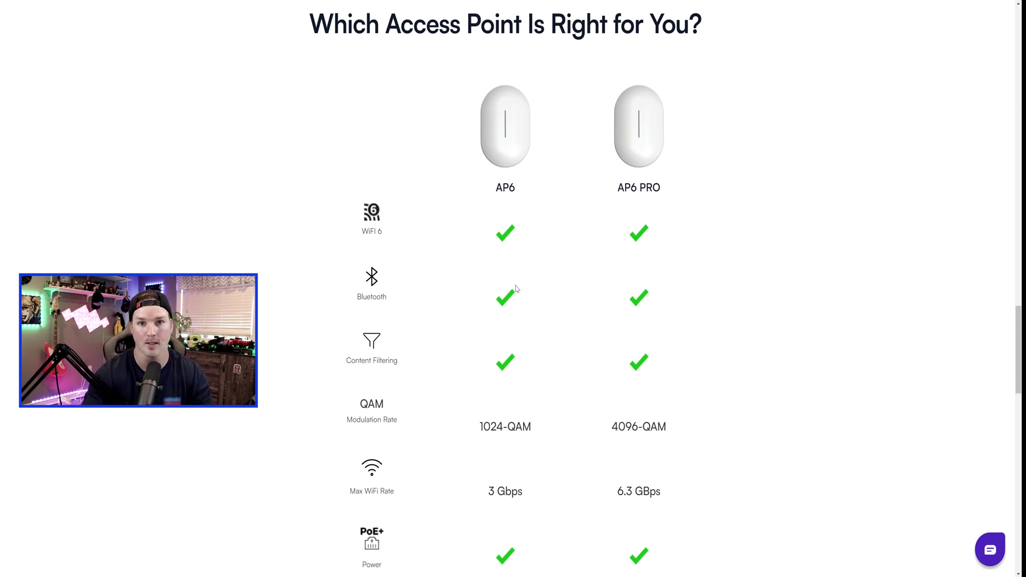
{"action": "scroll", "coordinate": [517, 289], "scroll_direction": "down", "scroll_amount": 2}
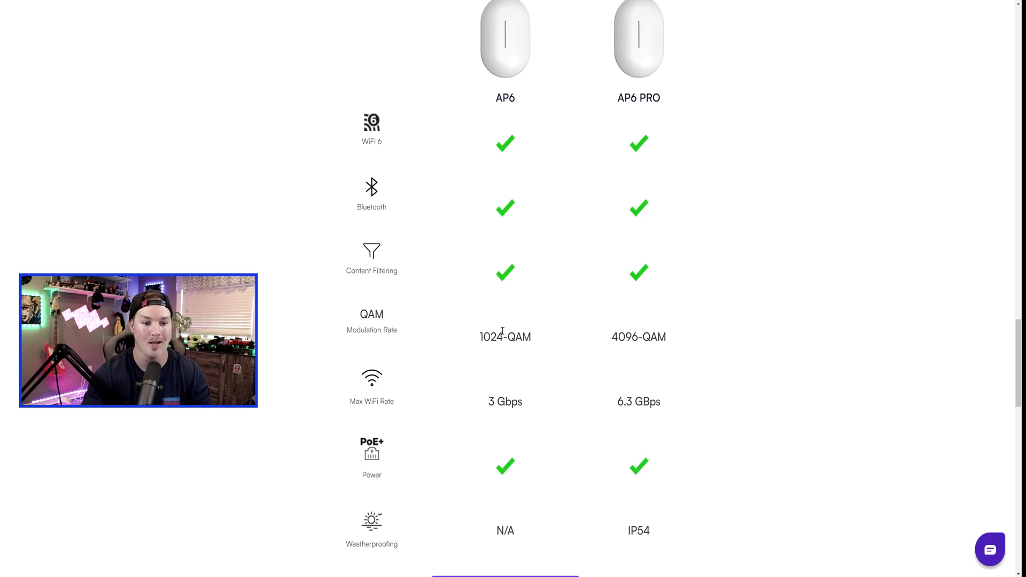
{"action": "scroll", "coordinate": [502, 330], "scroll_direction": "down", "scroll_amount": 1}
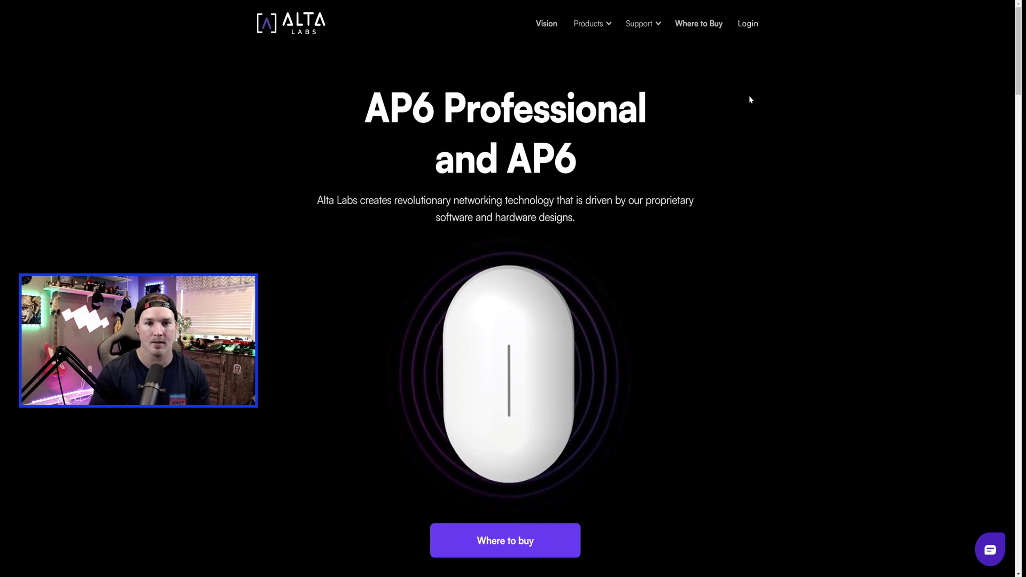
{"action": "left_click", "coordinate": [749, 25]}
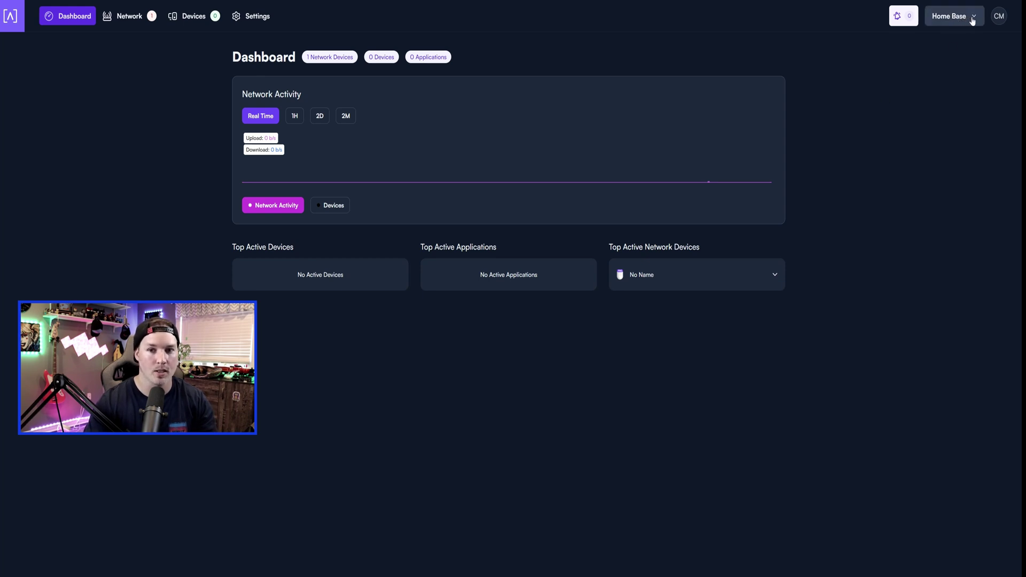
Add a new site named 'YouTube' with the cloud icon from the Home Base site menu.
{"action": "left_click", "coordinate": [974, 20]}
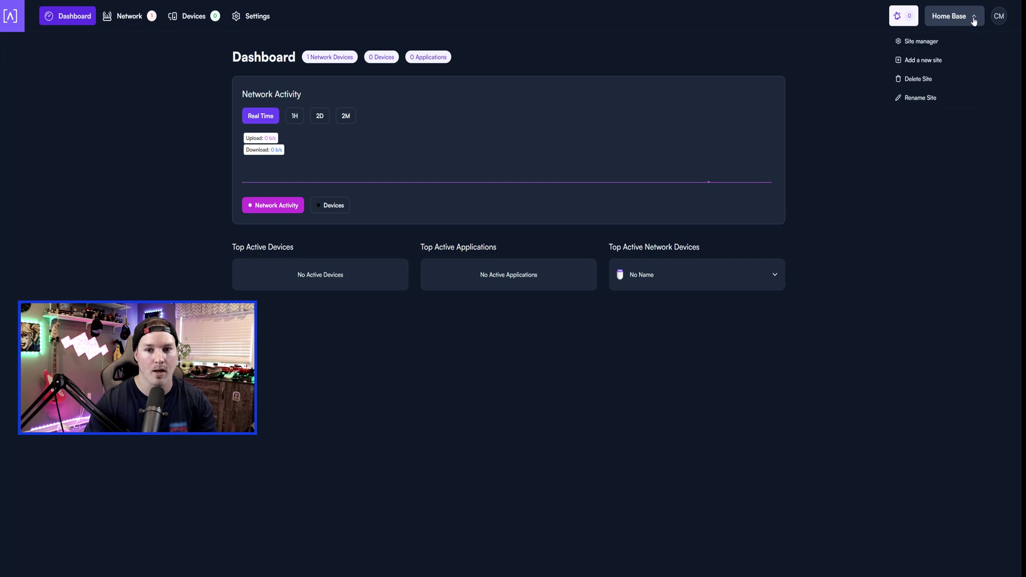
{"action": "left_click", "coordinate": [924, 60]}
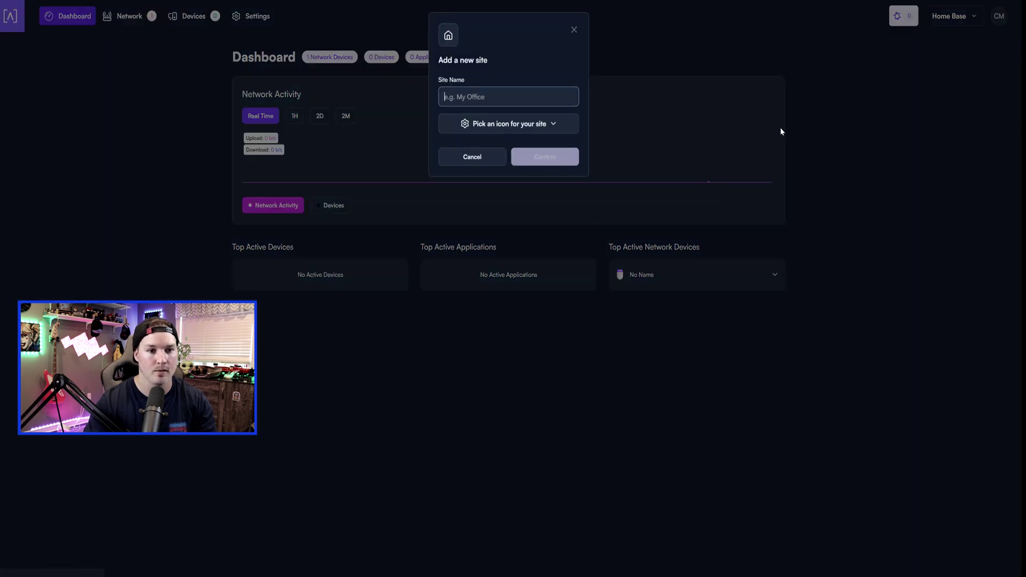
{"action": "type", "text": "YouT"}
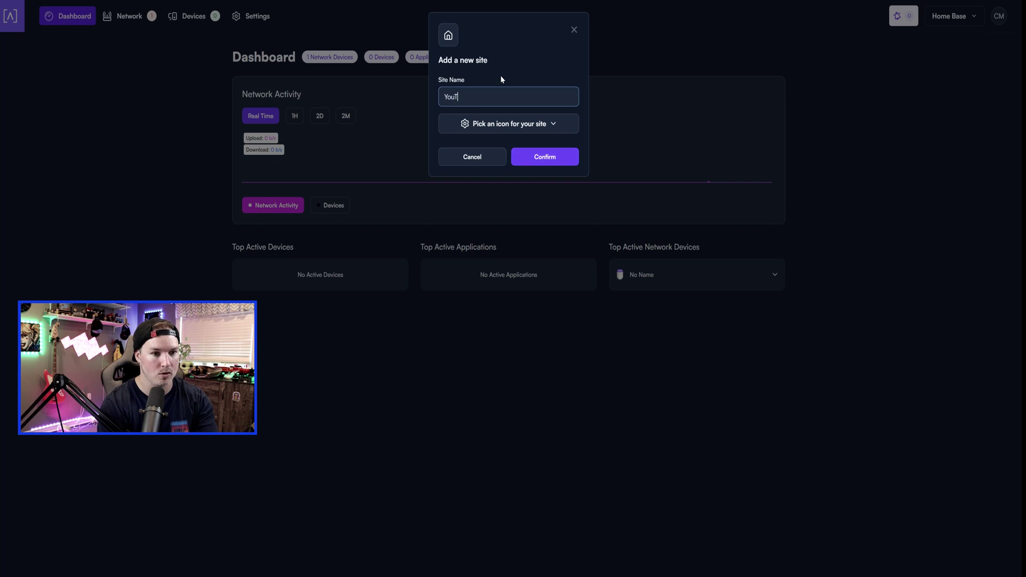
{"action": "type", "text": "ube"}
{"action": "left_click", "coordinate": [526, 127]}
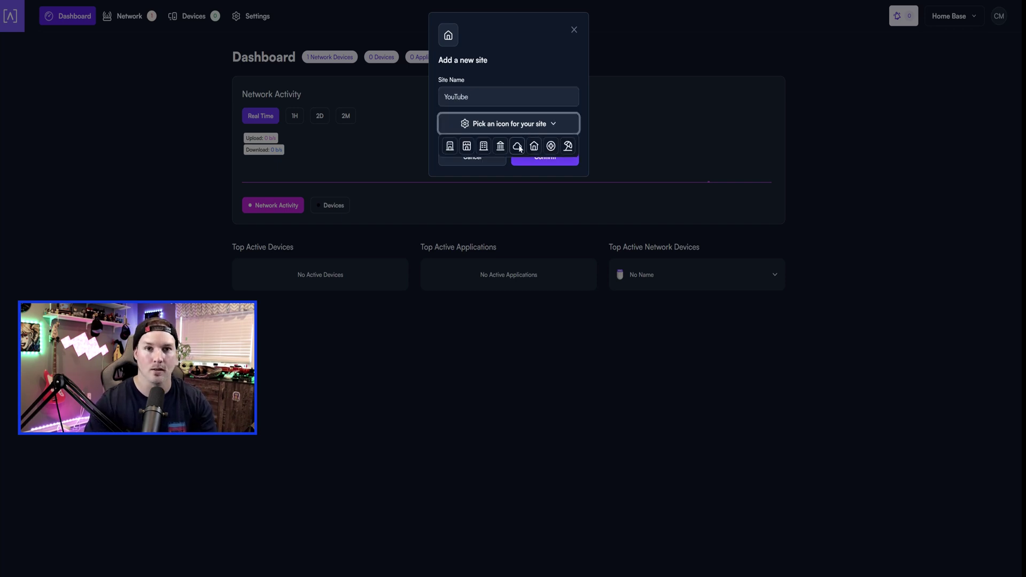
{"action": "left_click", "coordinate": [517, 146]}
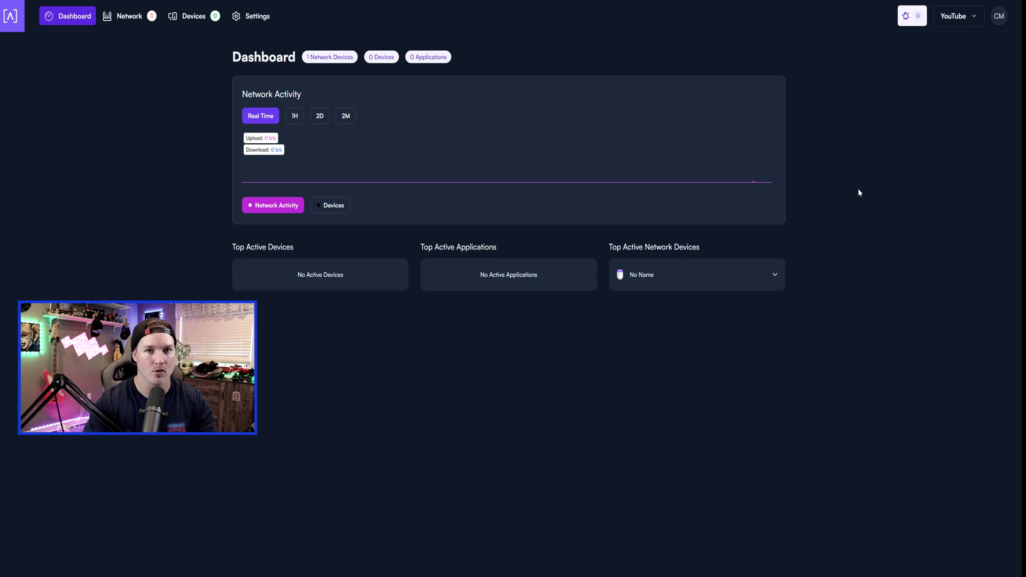
Set up the newly discovered access point on the Network page and name it '1st floor'.
{"action": "left_click", "coordinate": [151, 17]}
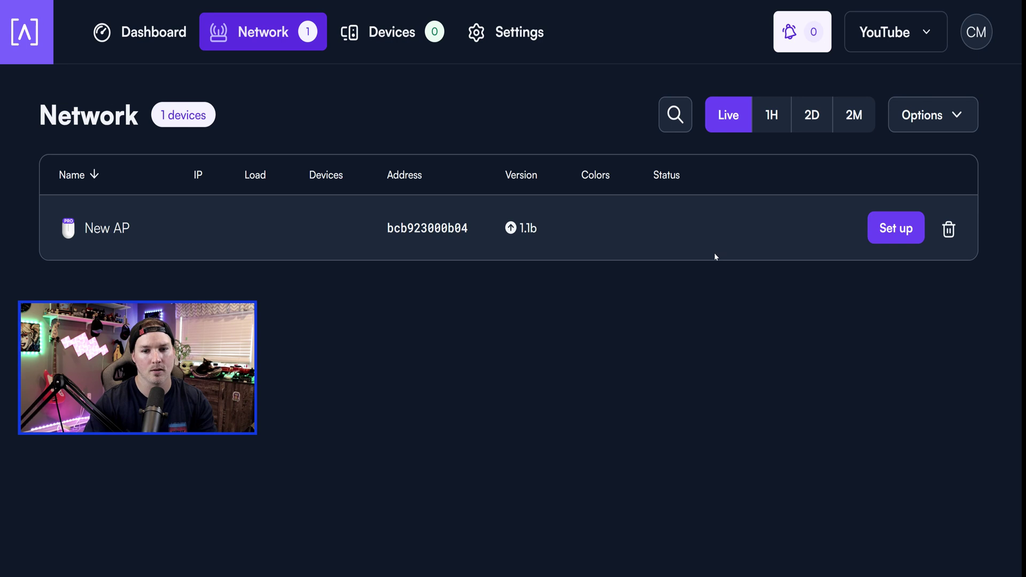
{"action": "left_click", "coordinate": [908, 234]}
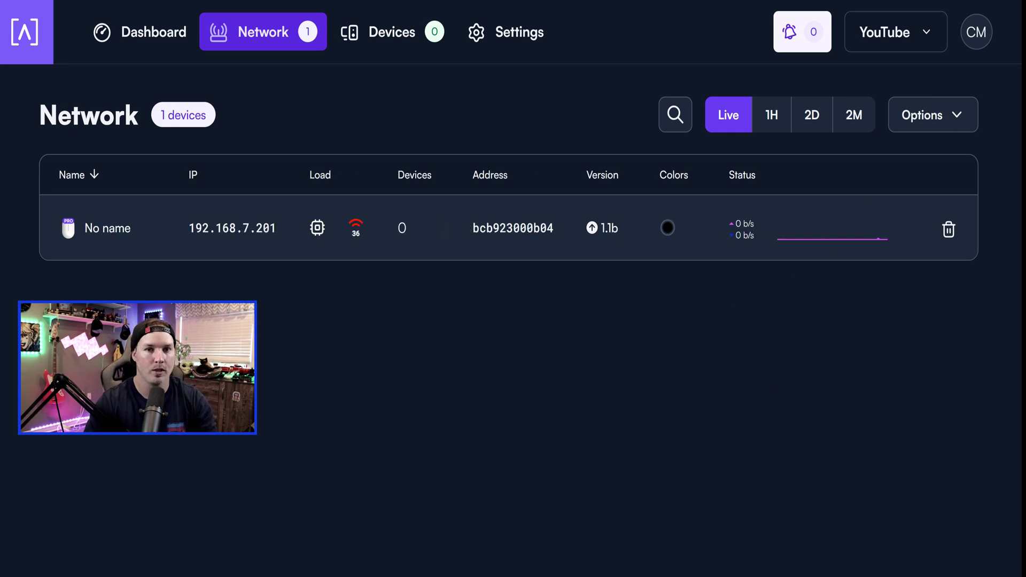
{"action": "left_click", "coordinate": [115, 231]}
{"action": "type", "text": "1st"}
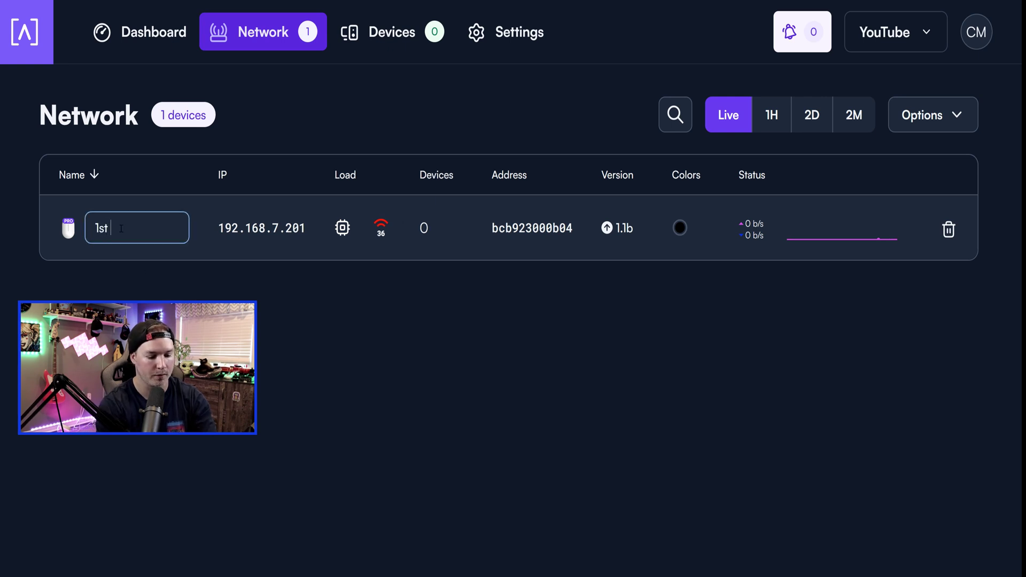
{"action": "type", "text": " floor"}
{"action": "left_click", "coordinate": [270, 259]}
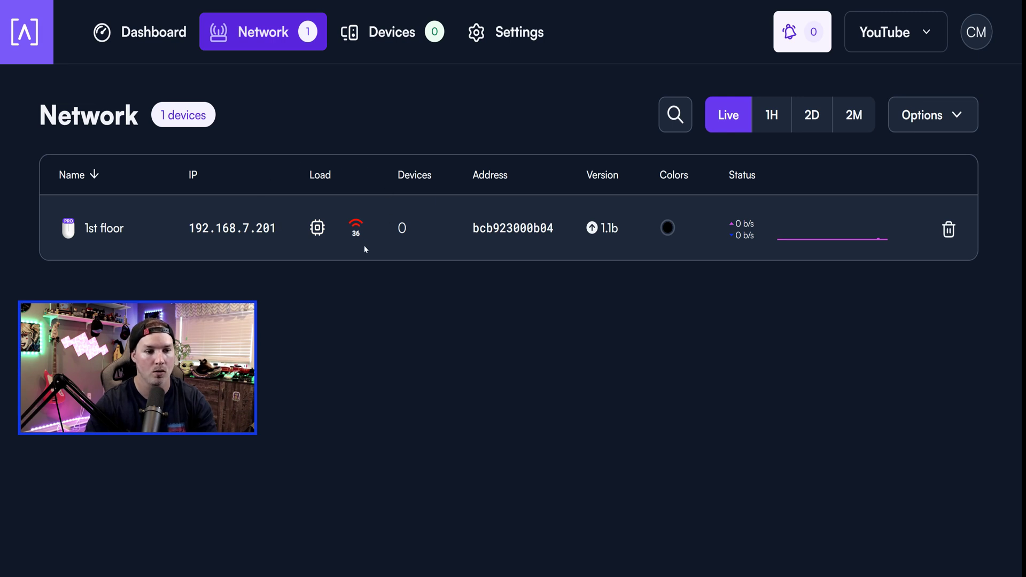
{"action": "mouse_move", "coordinate": [319, 230]}
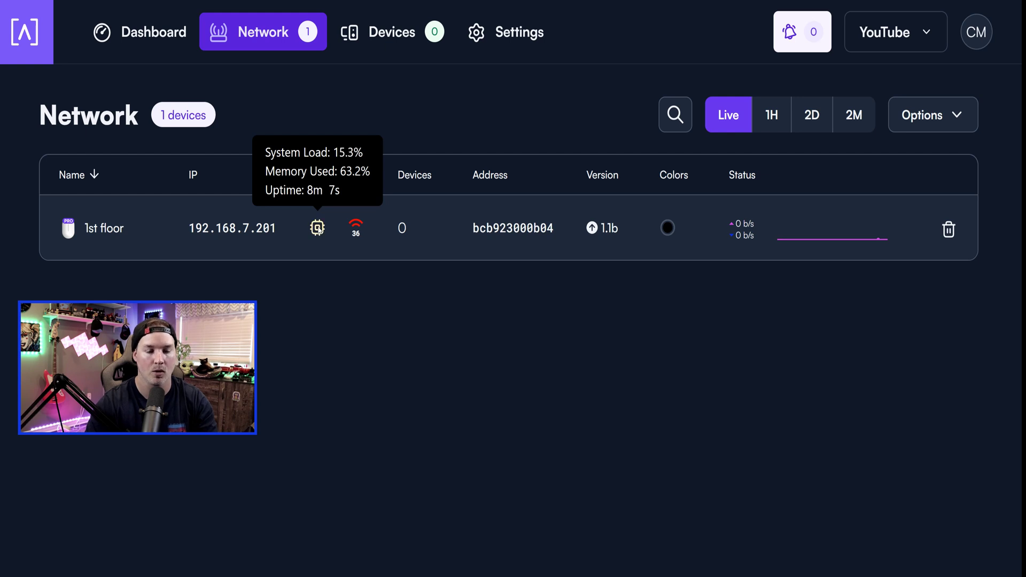
{"action": "mouse_move", "coordinate": [356, 233]}
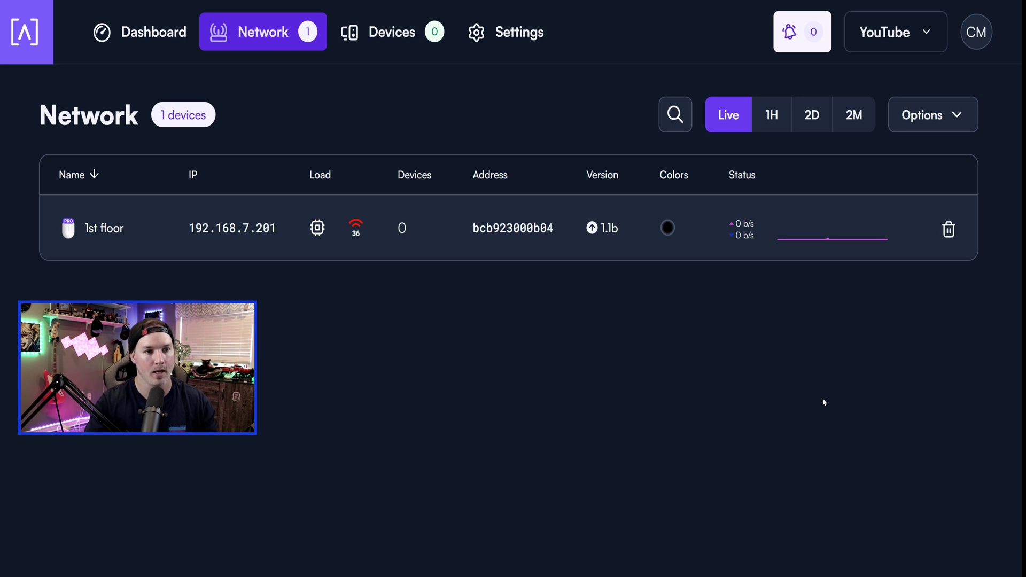
Start a new WiFi network from the YouTube site's WiFi settings using Add new.
{"action": "left_click", "coordinate": [515, 42]}
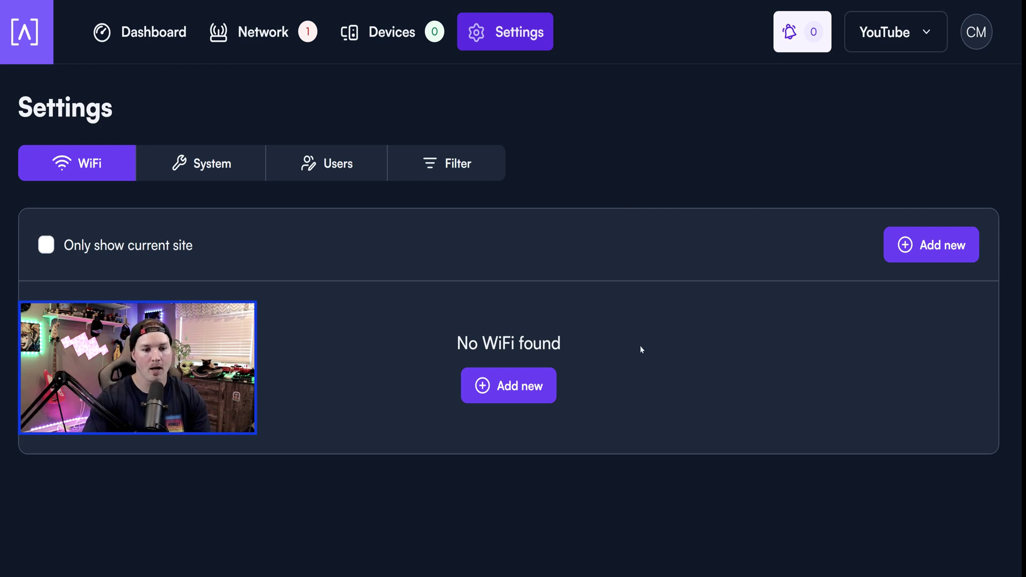
{"action": "left_click", "coordinate": [536, 390]}
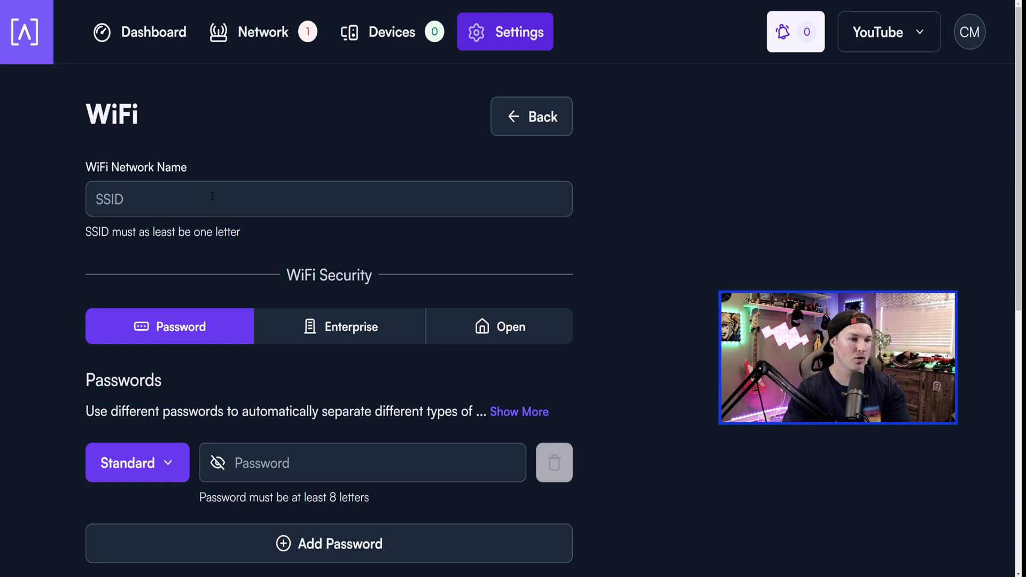
Name the WiFi network 'Mocha' and enter its first Standard-type password.
{"action": "left_click", "coordinate": [212, 197]}
{"action": "type", "text": "Mocha"}
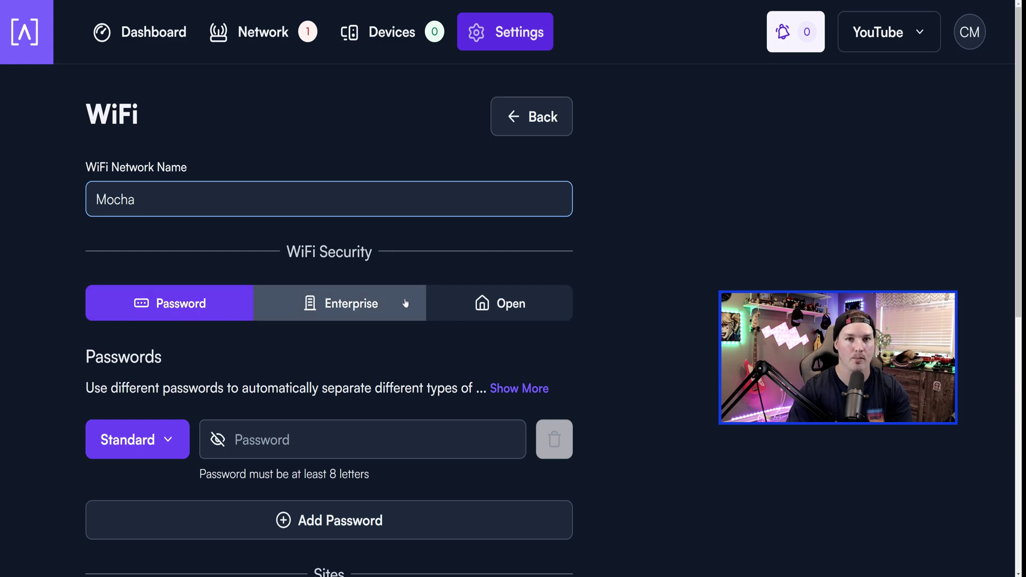
{"action": "scroll", "coordinate": [155, 224], "scroll_direction": "down", "scroll_amount": 4}
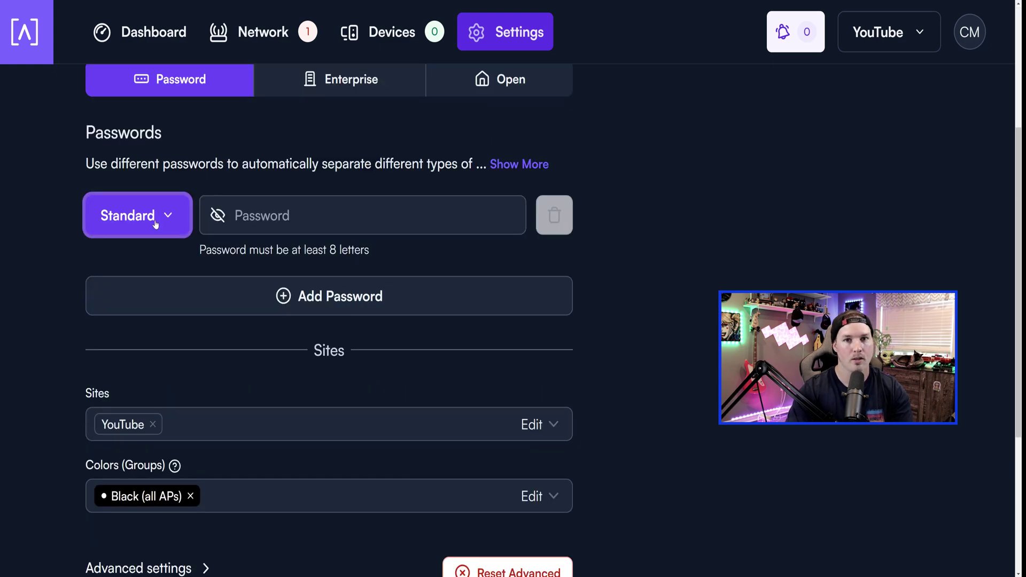
{"action": "left_click", "coordinate": [150, 228]}
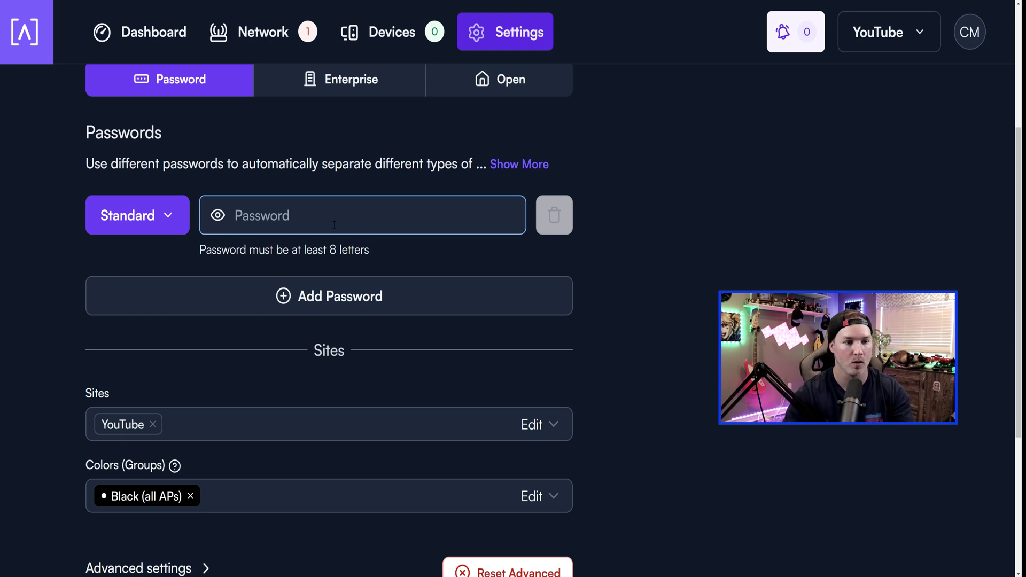
{"action": "type", "text": "test"}
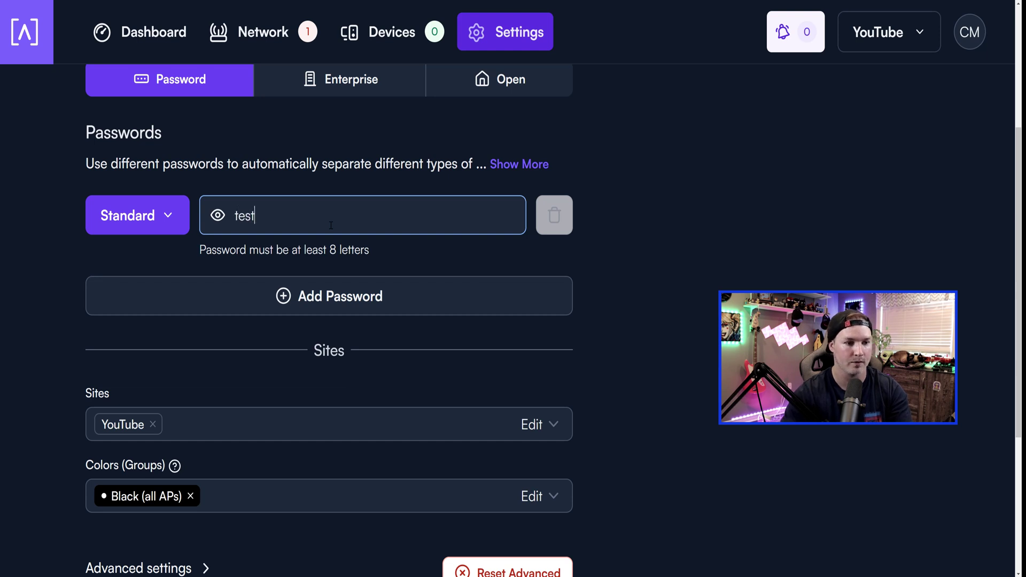
{"action": "type", "text": "1234"}
Review the Standard password's VLAN, DL/UL rate and bypass options.
{"action": "scroll", "coordinate": [331, 225], "scroll_direction": "down", "scroll_amount": 1}
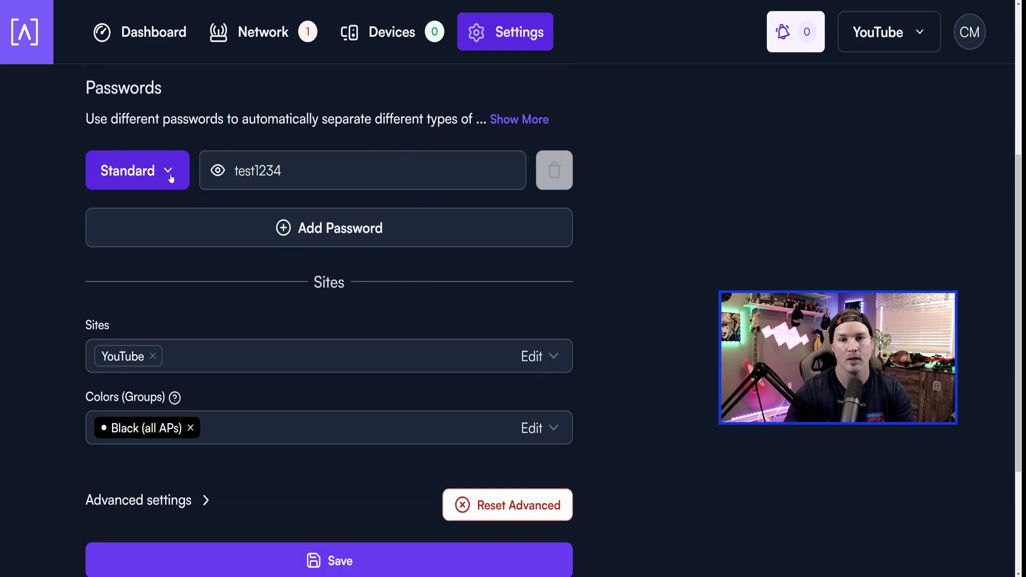
{"action": "left_click", "coordinate": [167, 172]}
{"action": "scroll", "coordinate": [175, 263], "scroll_direction": "down", "scroll_amount": 3}
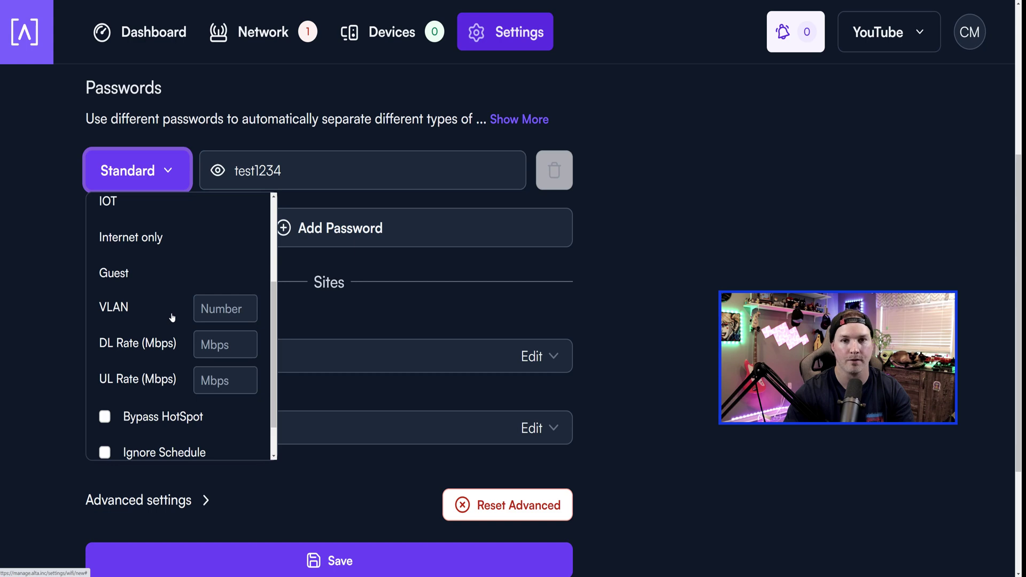
{"action": "mouse_move", "coordinate": [149, 366]}
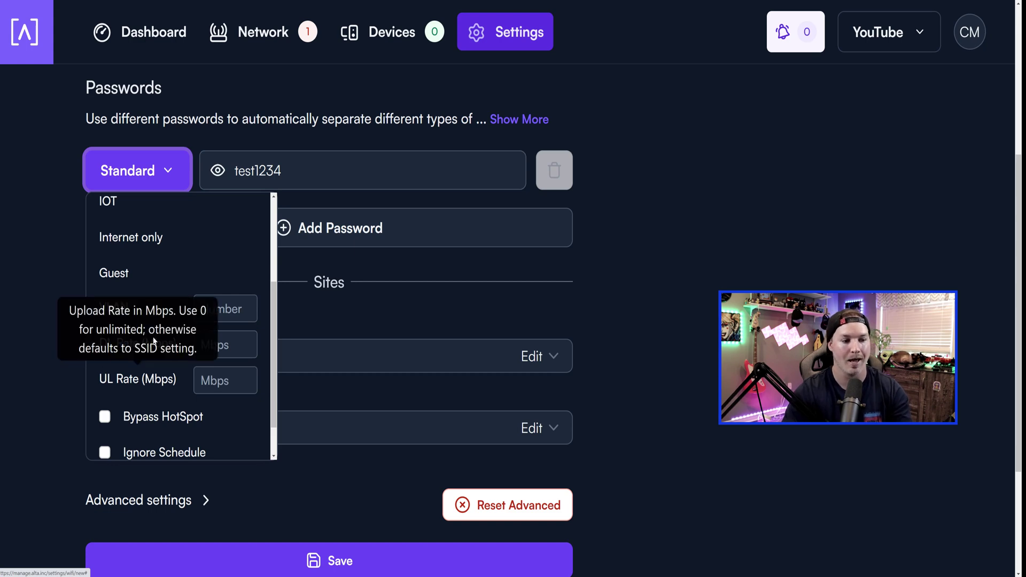
{"action": "scroll", "coordinate": [197, 415], "scroll_direction": "down", "scroll_amount": 1}
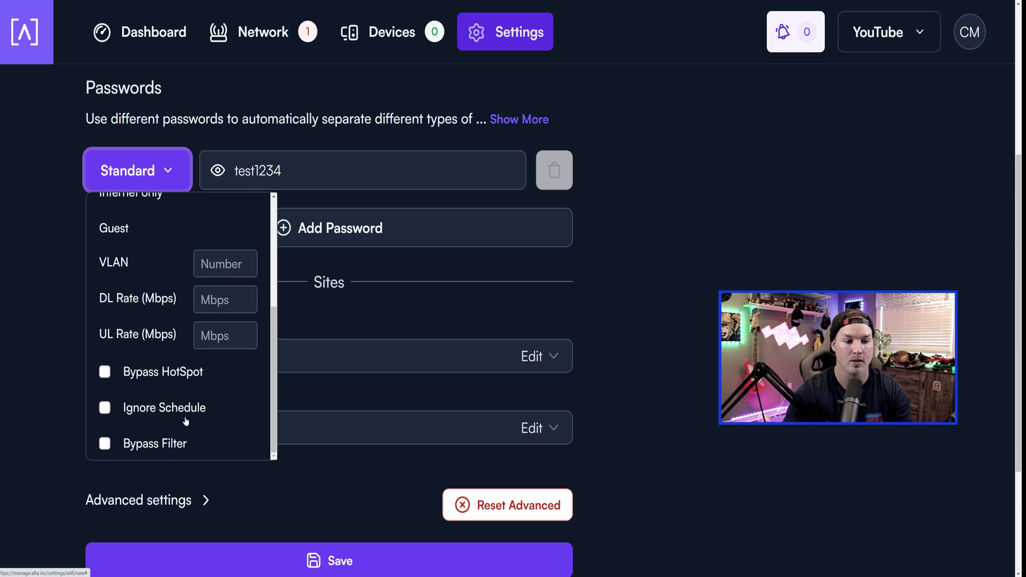
Add a second SSID password assigned to VLAN 101.
{"action": "left_click", "coordinate": [335, 384]}
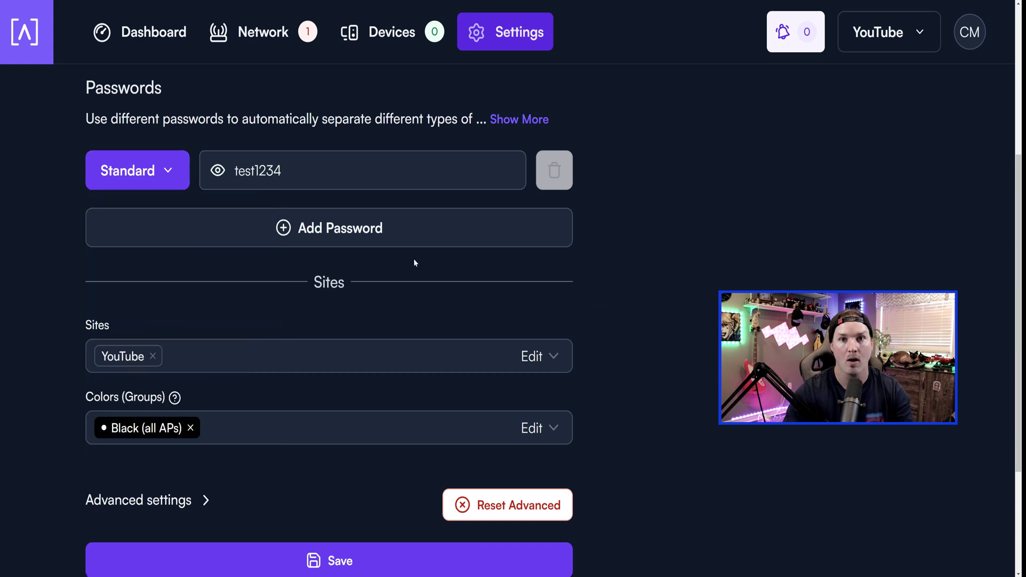
{"action": "left_click", "coordinate": [362, 231]}
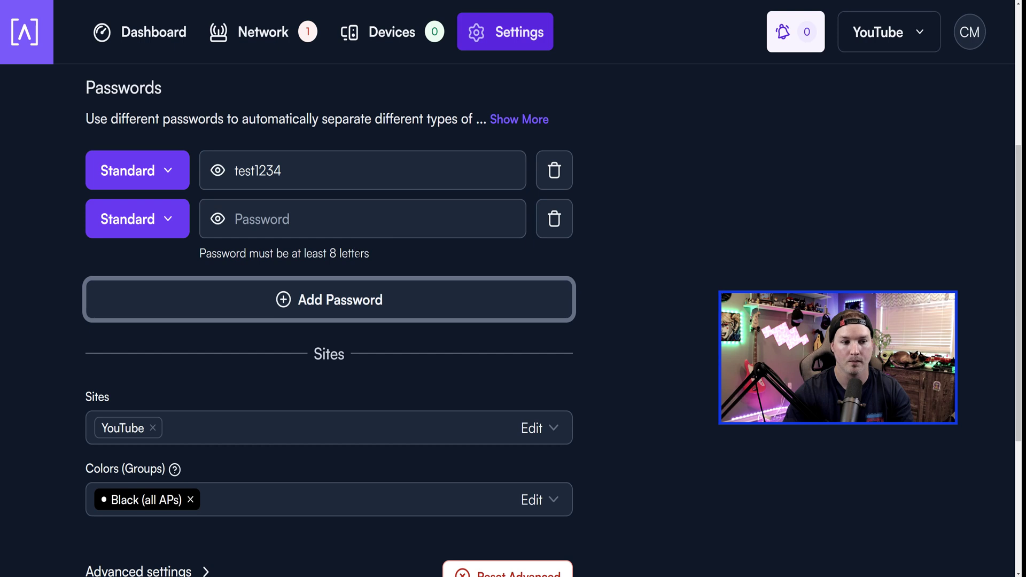
{"action": "left_click", "coordinate": [300, 218]}
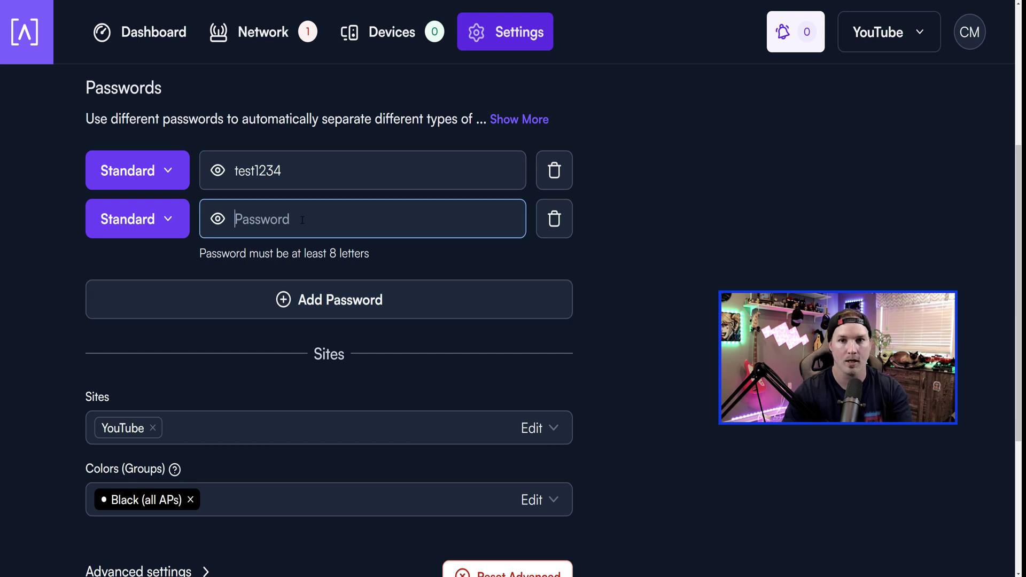
{"action": "type", "text": "test"}
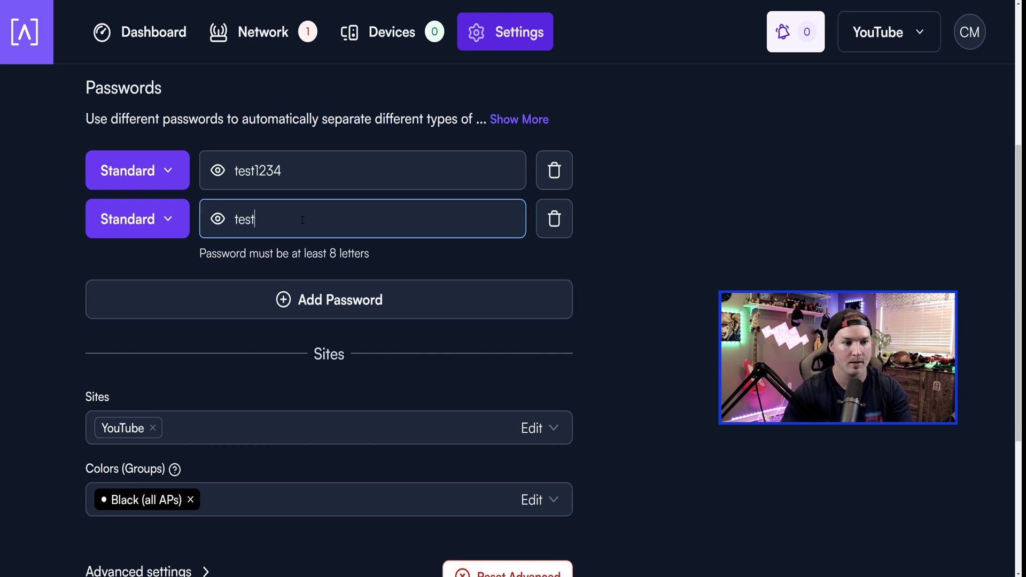
{"action": "type", "text": "101"}
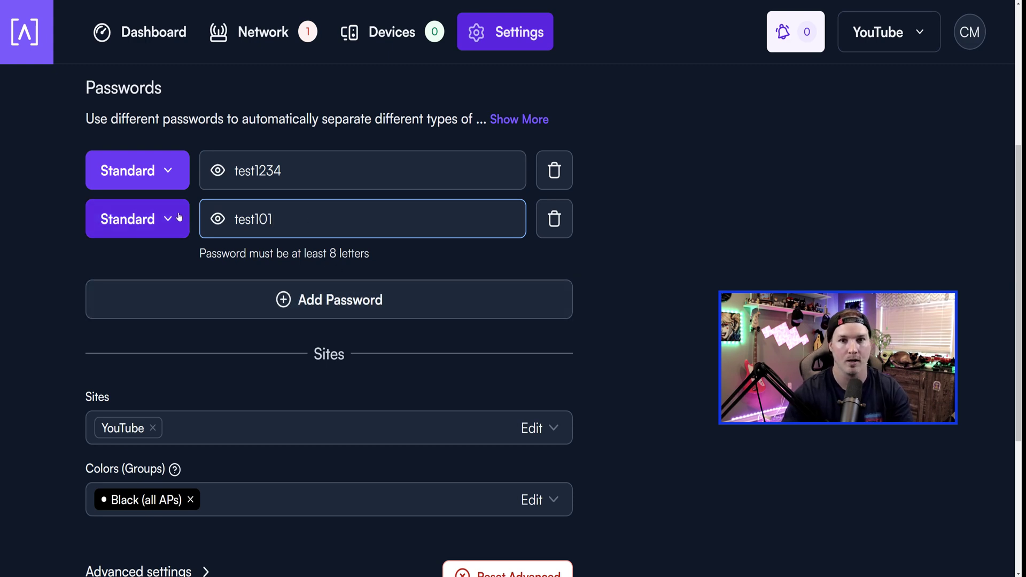
{"action": "left_click", "coordinate": [165, 224]}
{"action": "scroll", "coordinate": [163, 315], "scroll_direction": "down", "scroll_amount": 3}
{"action": "left_click", "coordinate": [242, 371]}
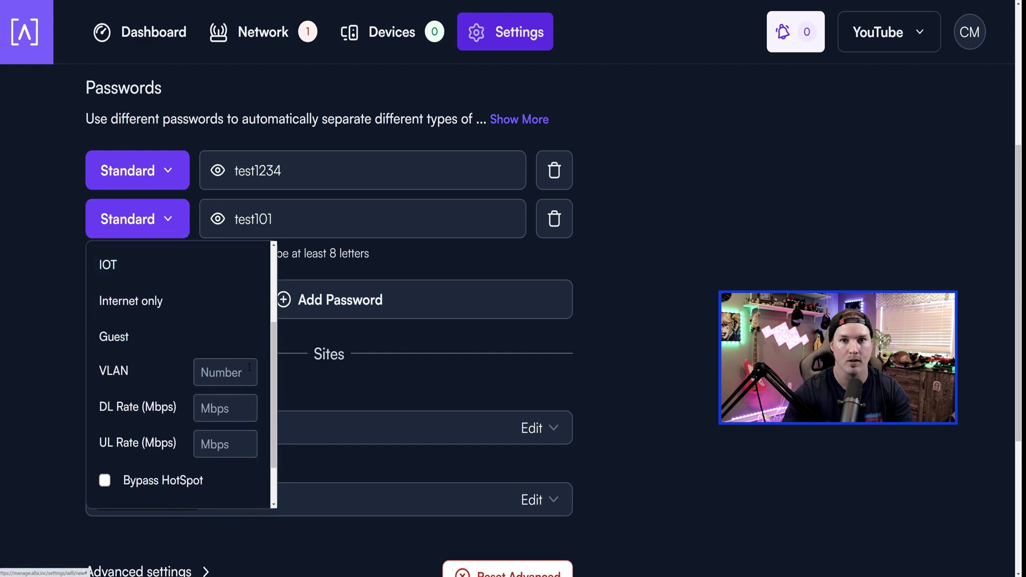
{"action": "type", "text": "101"}
{"action": "left_click", "coordinate": [104, 227]}
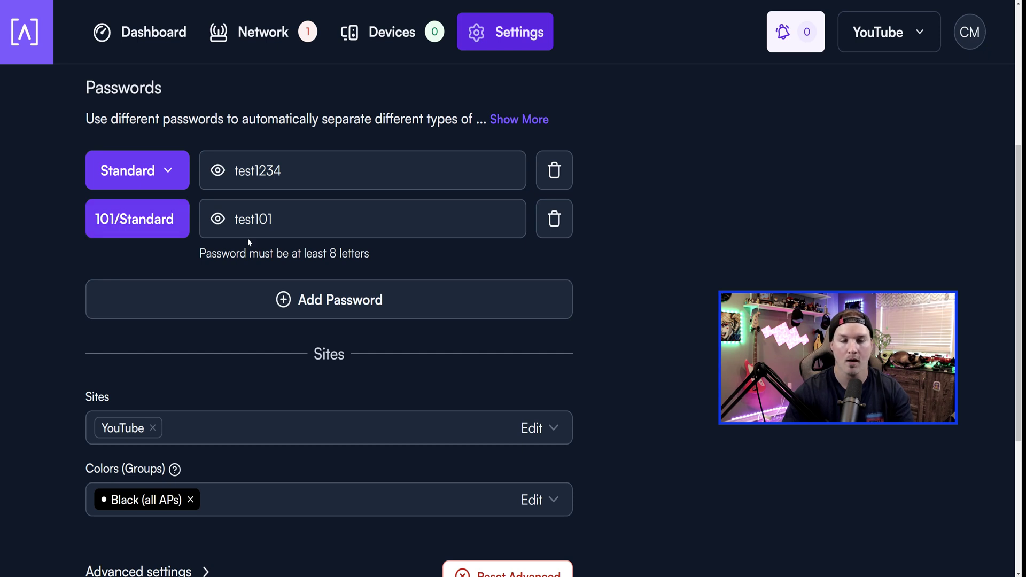
Add a third password on VLAN 102 with a 10 Mbps download rate limit.
{"action": "left_click", "coordinate": [343, 300]}
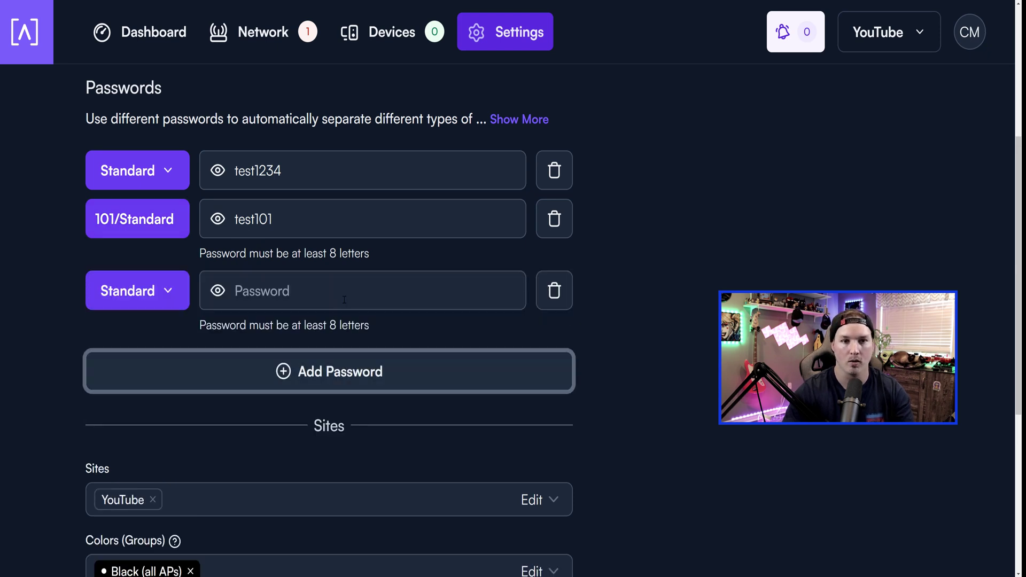
{"action": "left_click", "coordinate": [289, 283]}
{"action": "type", "text": "test102"}
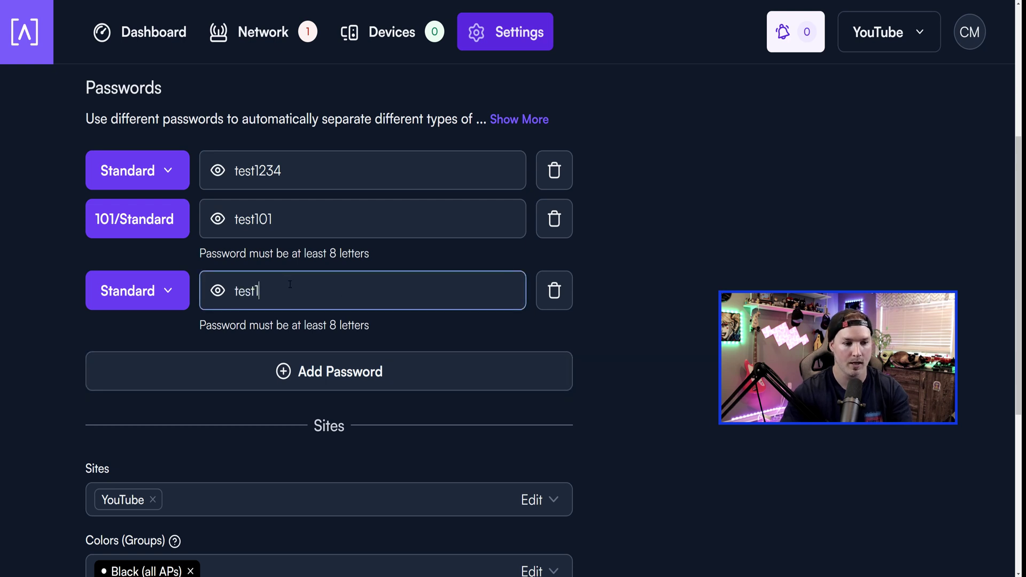
{"action": "left_click", "coordinate": [174, 293]}
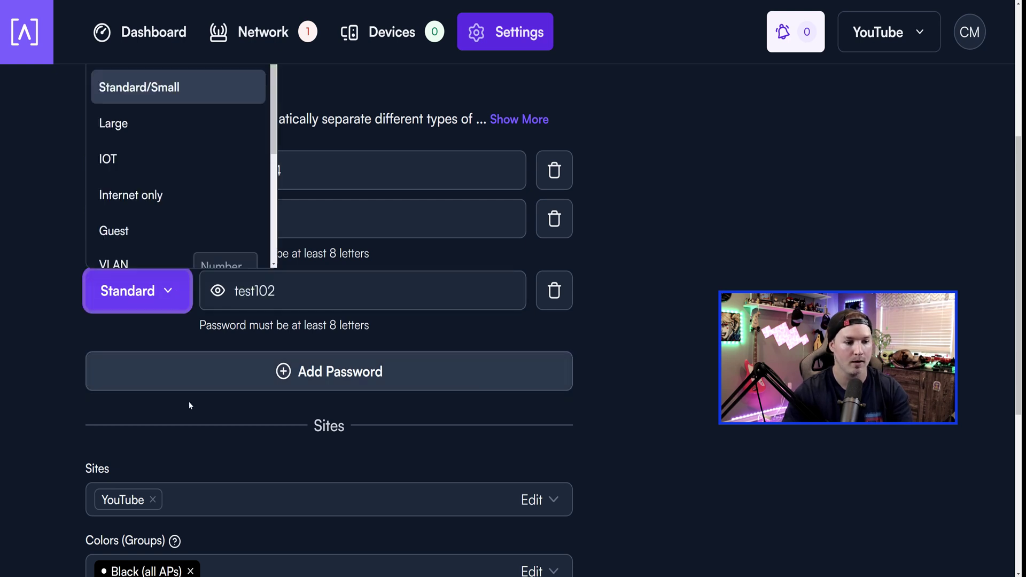
{"action": "scroll", "coordinate": [172, 251], "scroll_direction": "down", "scroll_amount": 1}
{"action": "left_click", "coordinate": [167, 290]}
{"action": "left_click", "coordinate": [167, 291]}
{"action": "left_click", "coordinate": [235, 222]}
{"action": "type", "text": "102"}
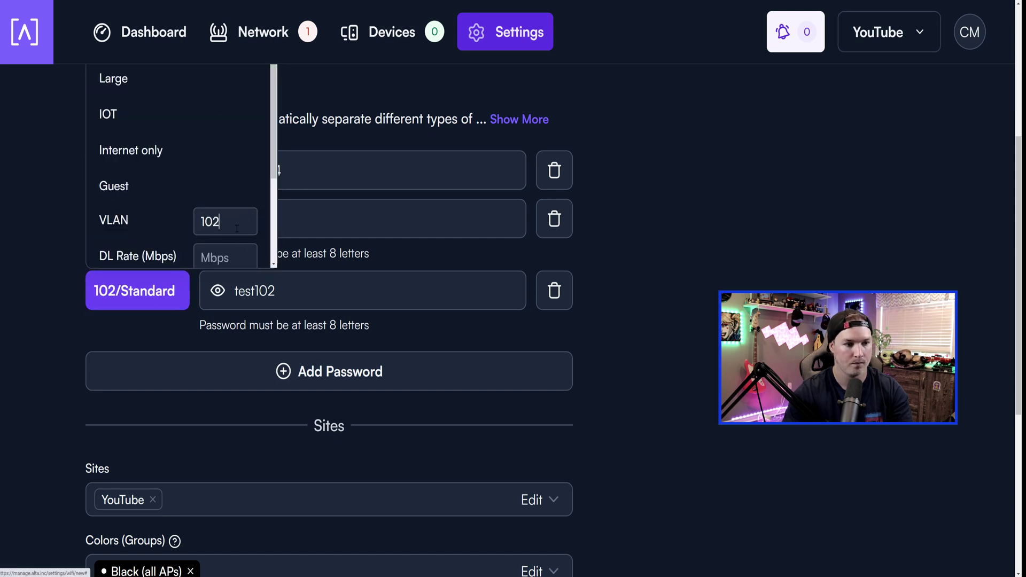
{"action": "scroll", "coordinate": [241, 226], "scroll_direction": "down", "scroll_amount": 1}
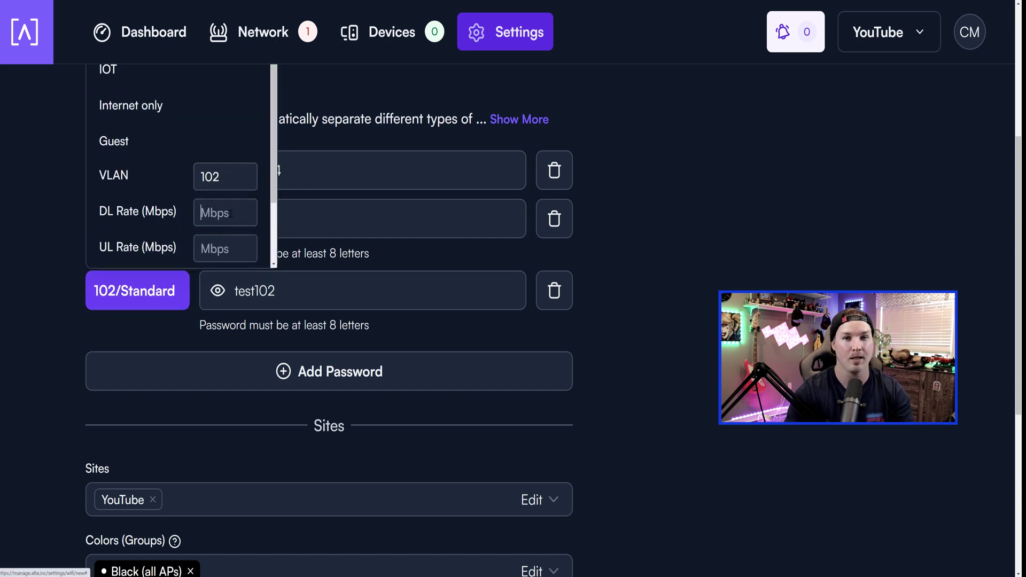
{"action": "left_click", "coordinate": [231, 213]}
{"action": "type", "text": "10"}
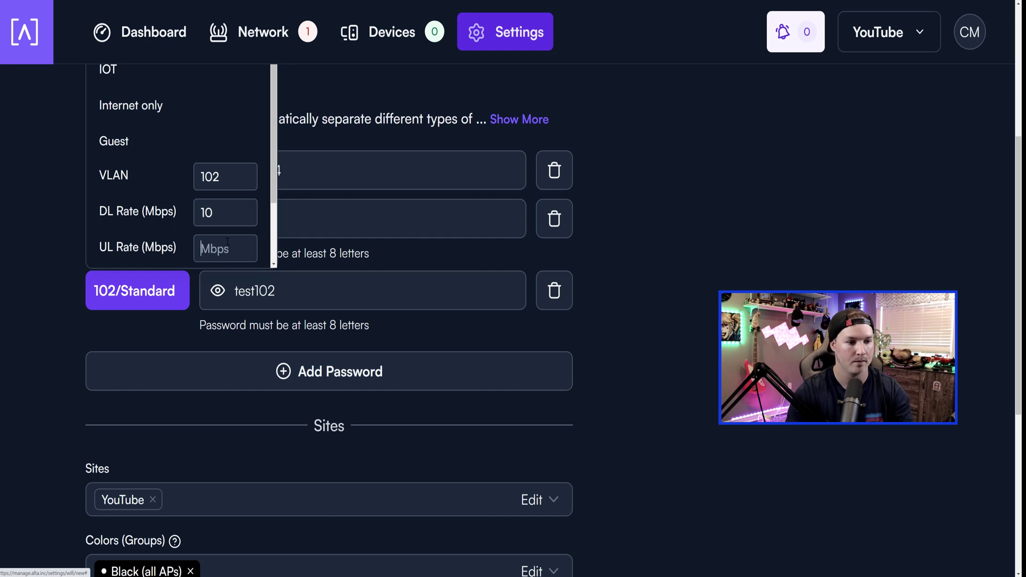
{"action": "scroll", "coordinate": [214, 324], "scroll_direction": "down", "scroll_amount": 5}
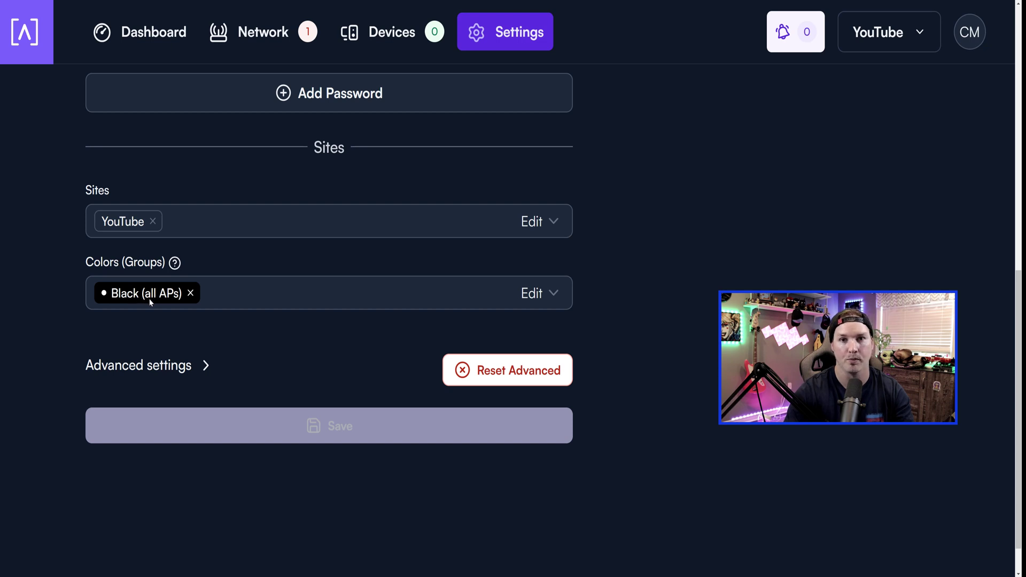
{"action": "left_click", "coordinate": [185, 370]}
{"action": "scroll", "coordinate": [182, 363], "scroll_direction": "down", "scroll_amount": 2}
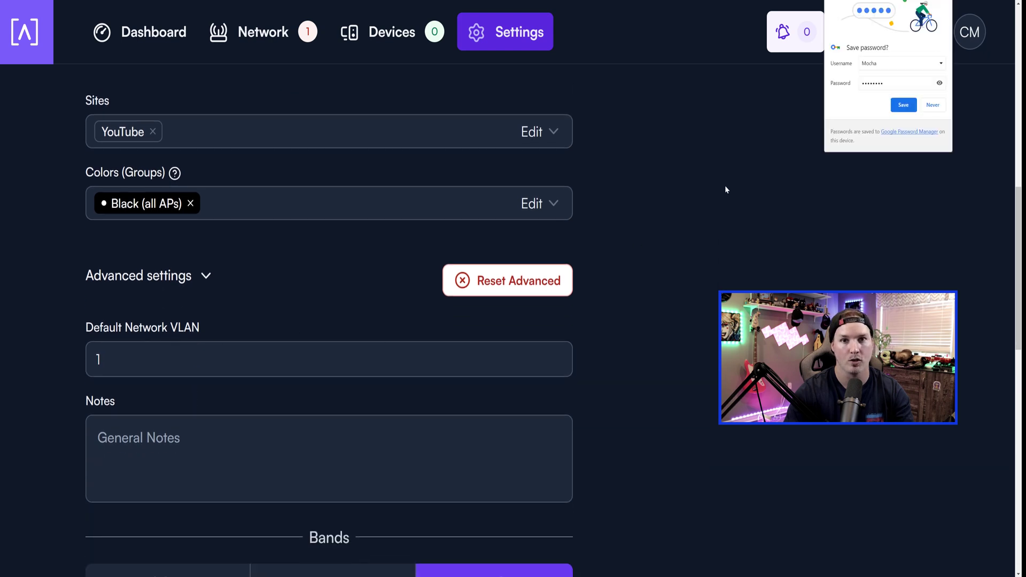
{"action": "scroll", "coordinate": [629, 249], "scroll_direction": "down", "scroll_amount": 9}
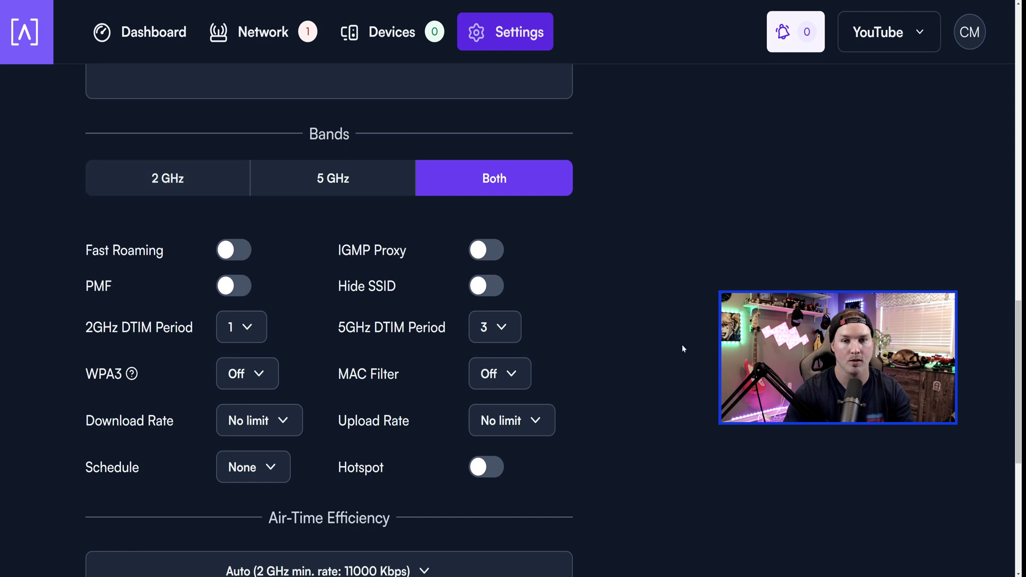
{"action": "scroll", "coordinate": [683, 349], "scroll_direction": "down", "scroll_amount": 6}
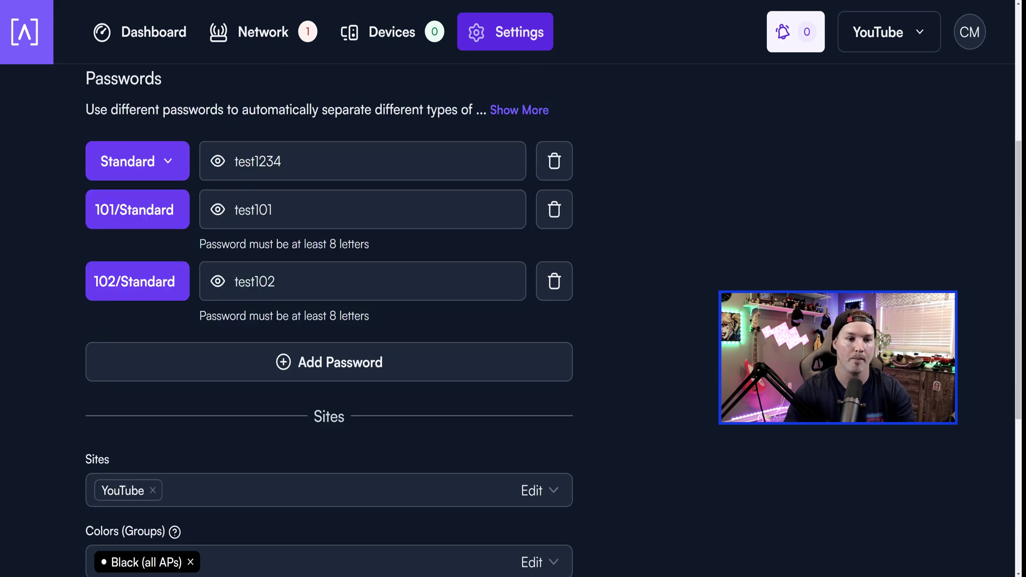
Lengthen the VLAN 101 and 102 passwords to eight characters, then bring up Windows quick settings.
{"action": "left_click", "coordinate": [277, 223]}
{"action": "type", "text": "1"}
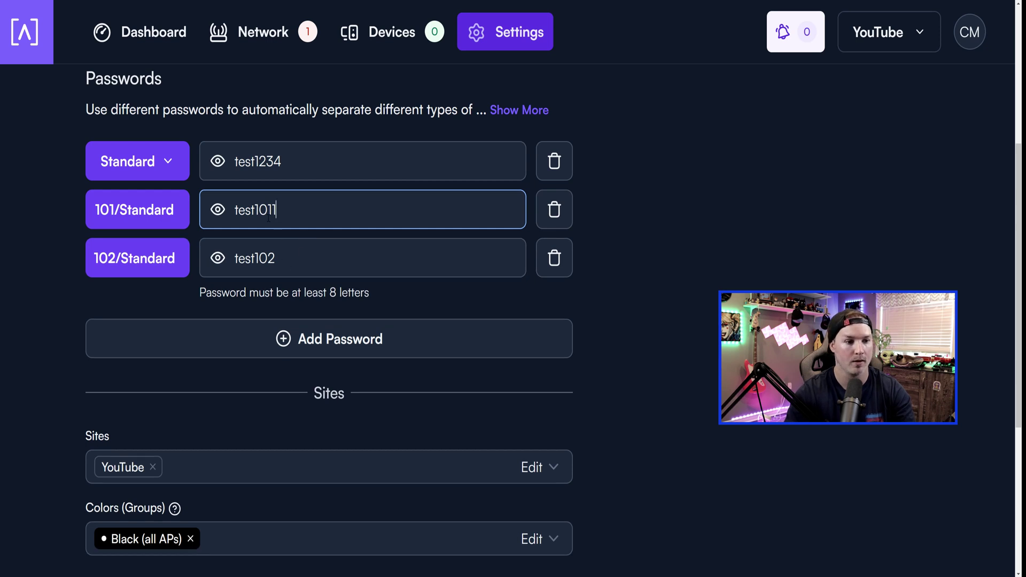
{"action": "left_click", "coordinate": [312, 262]}
{"action": "type", "text": "2"}
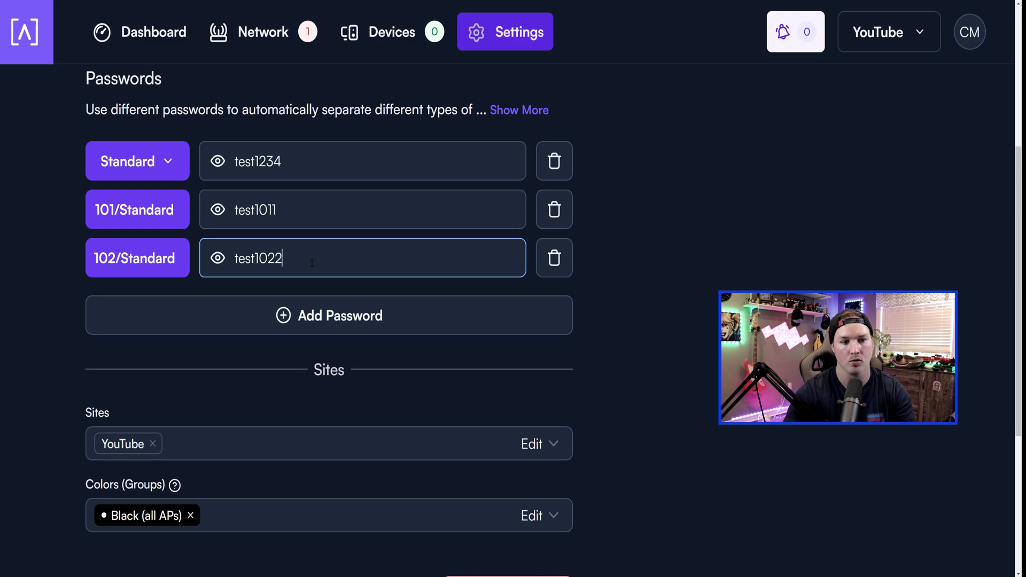
{"action": "scroll", "coordinate": [319, 265], "scroll_direction": "down", "scroll_amount": 5}
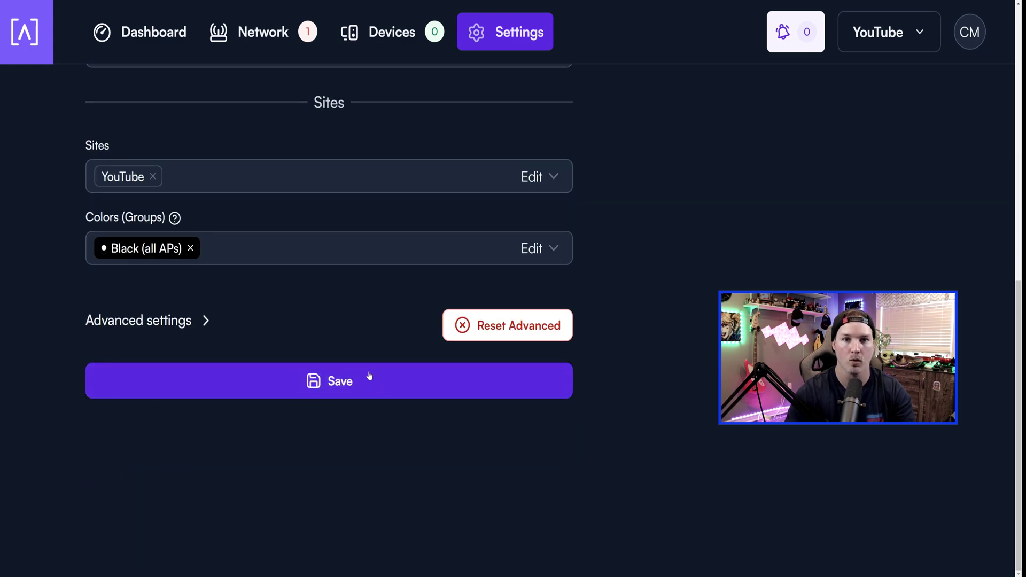
{"action": "key", "text": "super+a"}
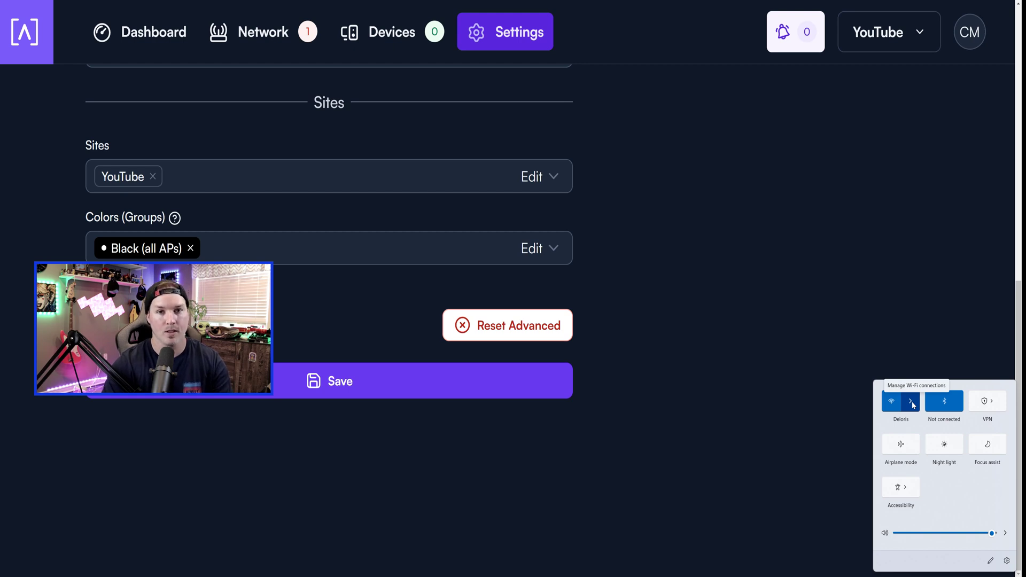
Connect Windows to the Mocha Wi-Fi network by entering its security key.
{"action": "left_click", "coordinate": [911, 402]}
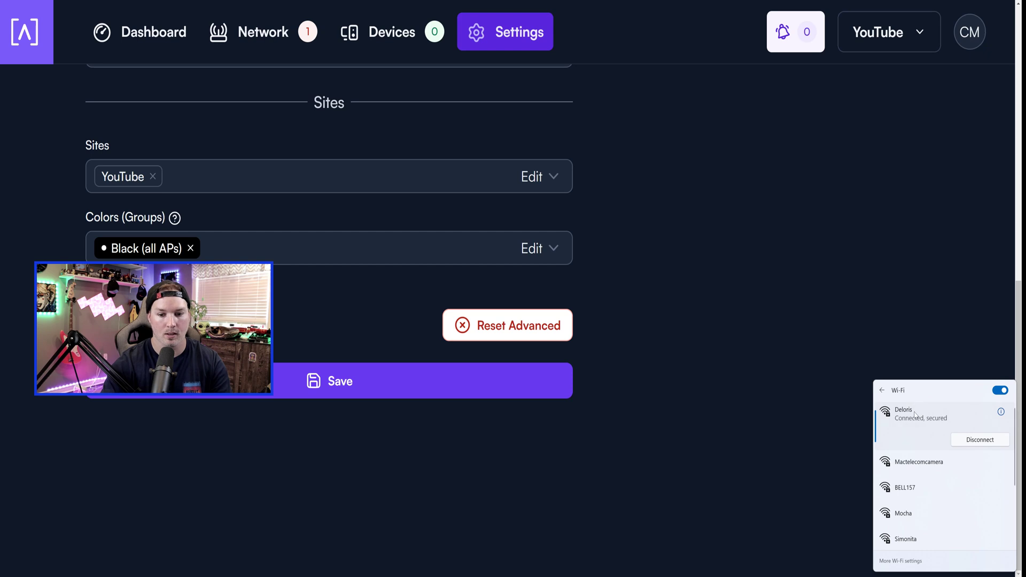
{"action": "scroll", "coordinate": [915, 492], "scroll_direction": "down", "scroll_amount": 1}
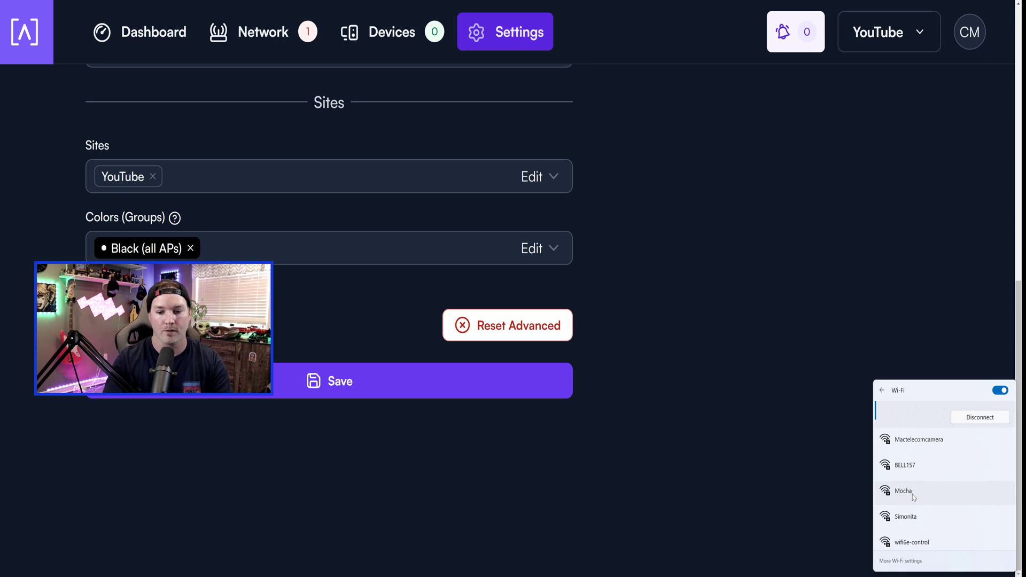
{"action": "left_click", "coordinate": [914, 496]}
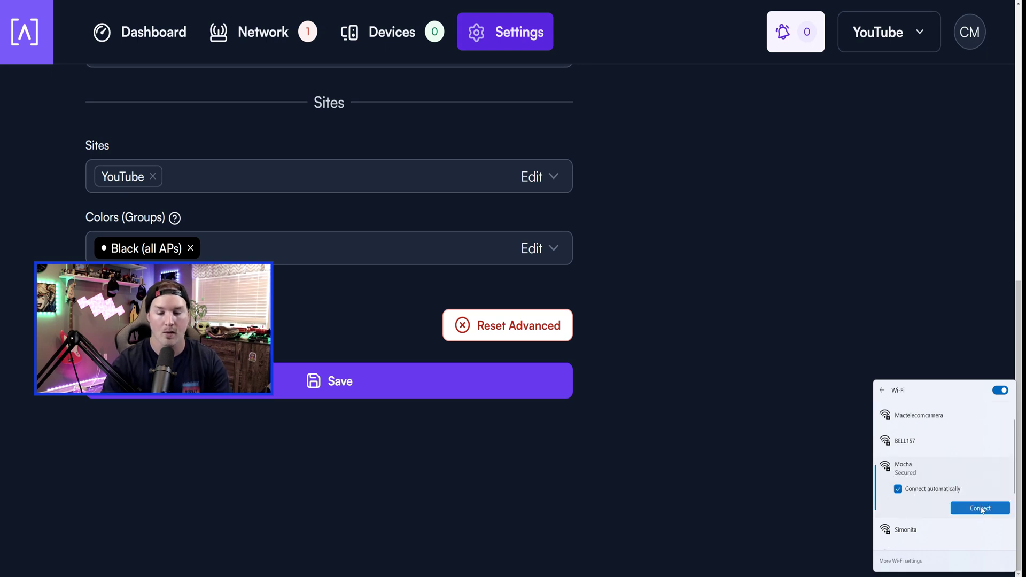
{"action": "left_click", "coordinate": [981, 508]}
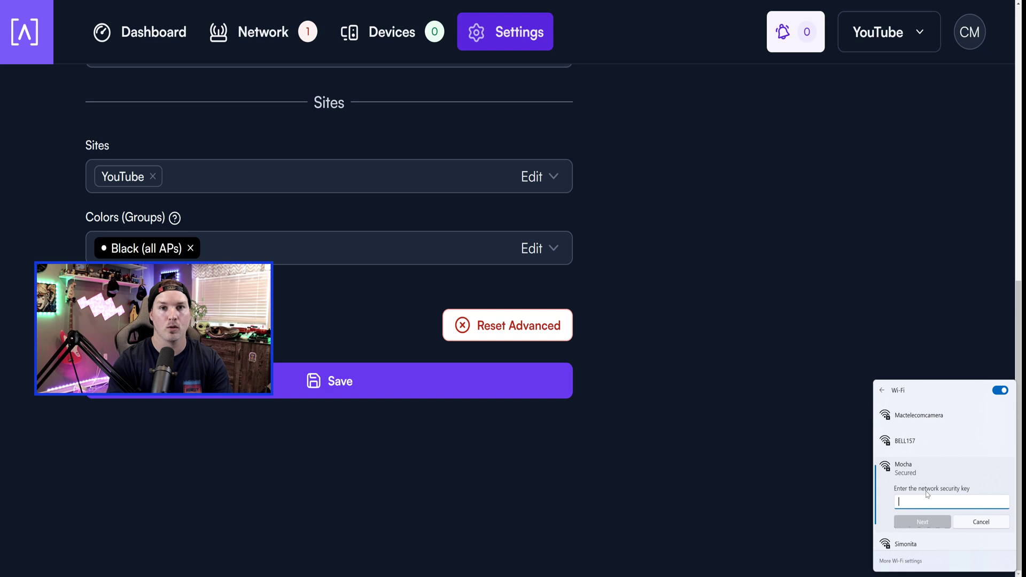
{"action": "type", "text": "••••••••"}
{"action": "key", "text": "Return"}
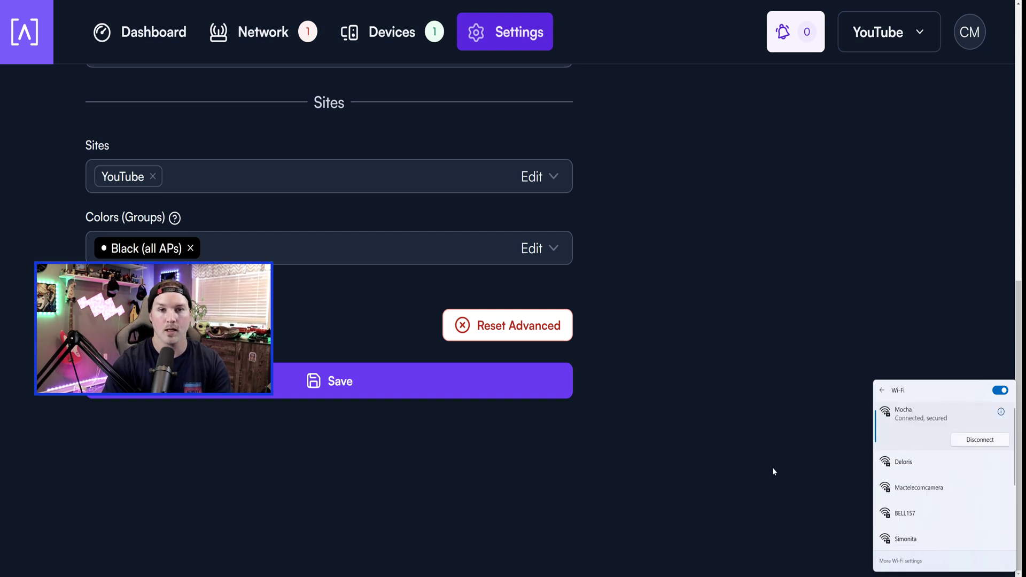
Run ipconfig in Command Prompt to show Wi-Fi address 192.168.7.241 and gateway 192.168.7.1.
{"action": "left_click", "coordinate": [536, 504]}
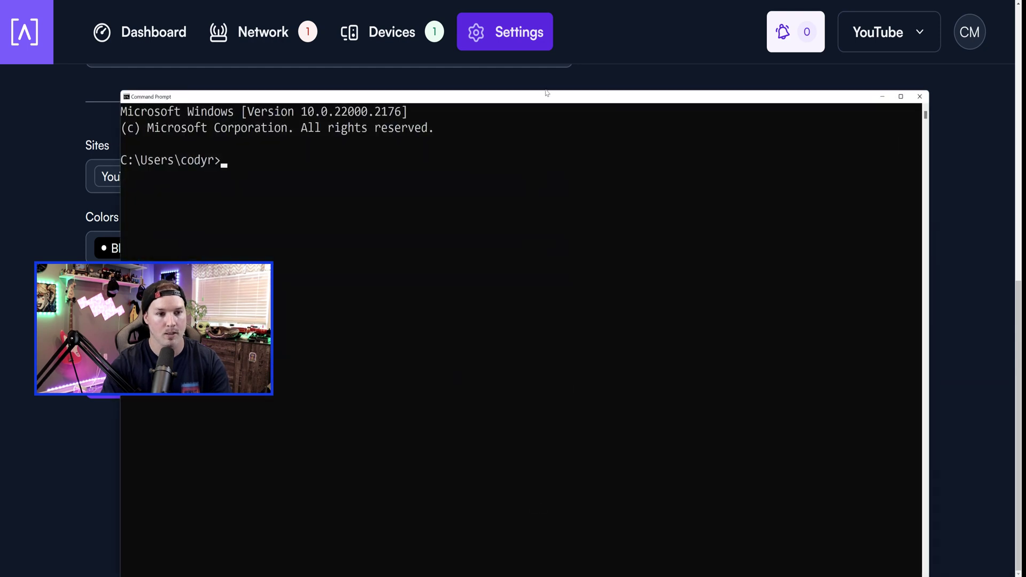
{"action": "left_click_drag", "start_coordinate": [543, 94], "coordinate": [644, 73]}
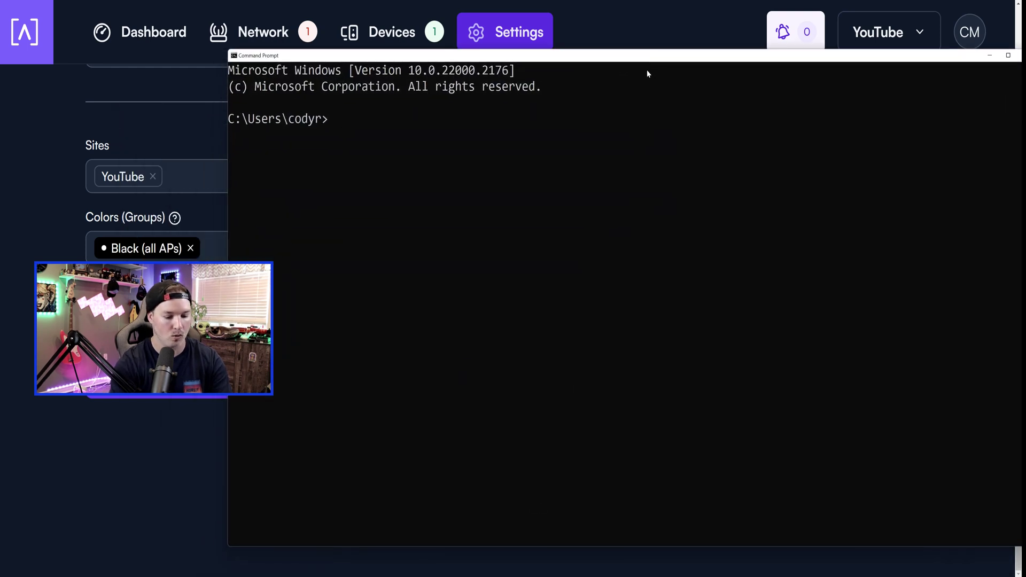
{"action": "type", "text": "ipconfig"}
{"action": "key", "text": "Return"}
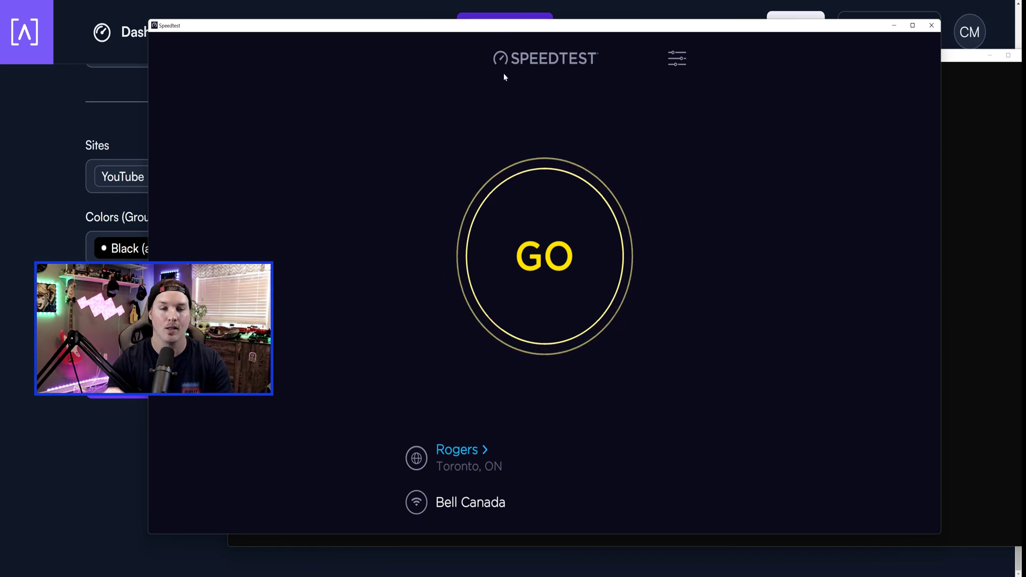
Run a Speedtest on the Mocha connection, getting 368.13 Mbps down and 772.91 Mbps up.
{"action": "left_click", "coordinate": [545, 226]}
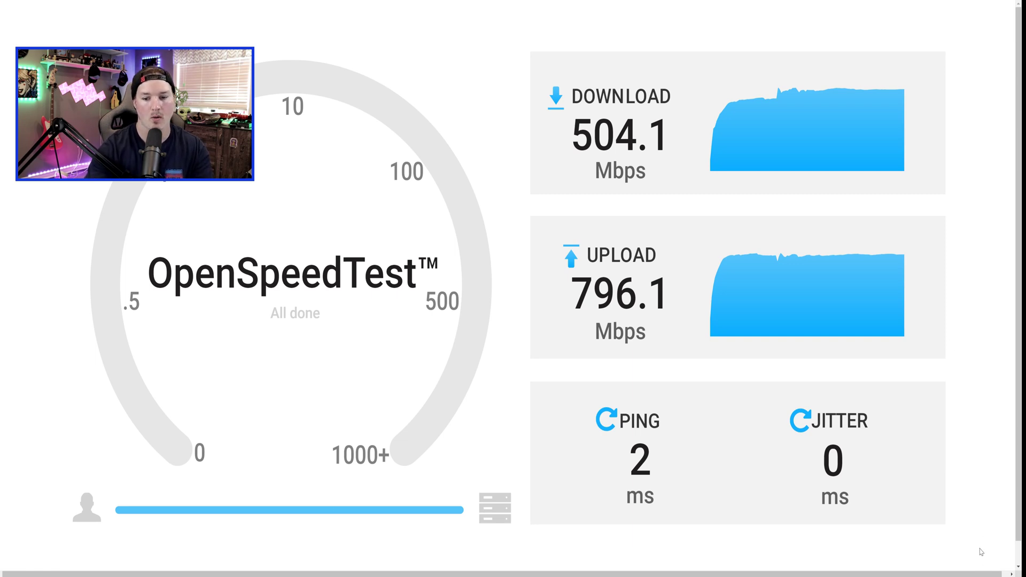
Reconnect to Mocha from the quick settings Wi-Fi list using another of its passwords.
{"action": "key", "text": "super+a"}
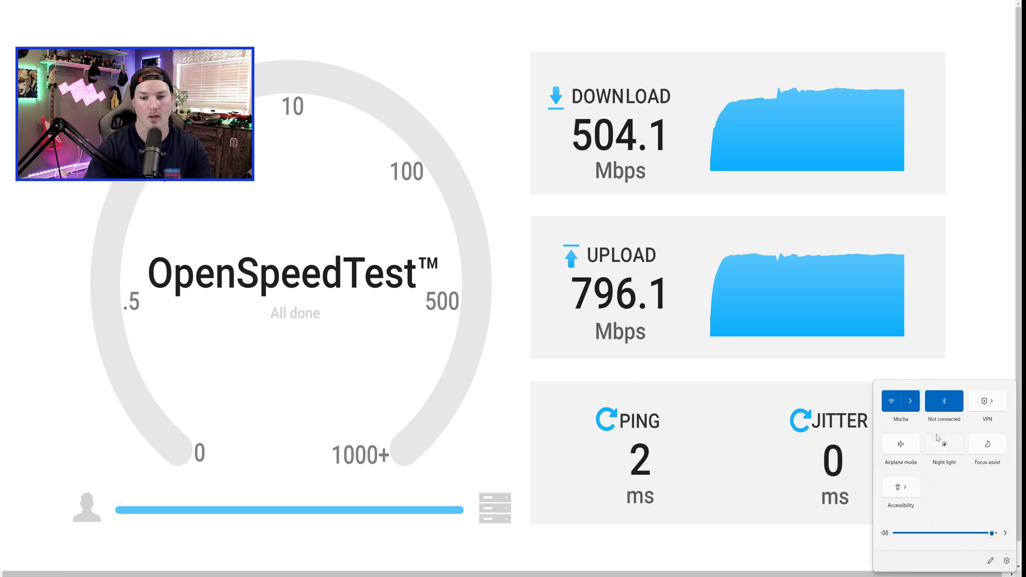
{"action": "left_click", "coordinate": [913, 402]}
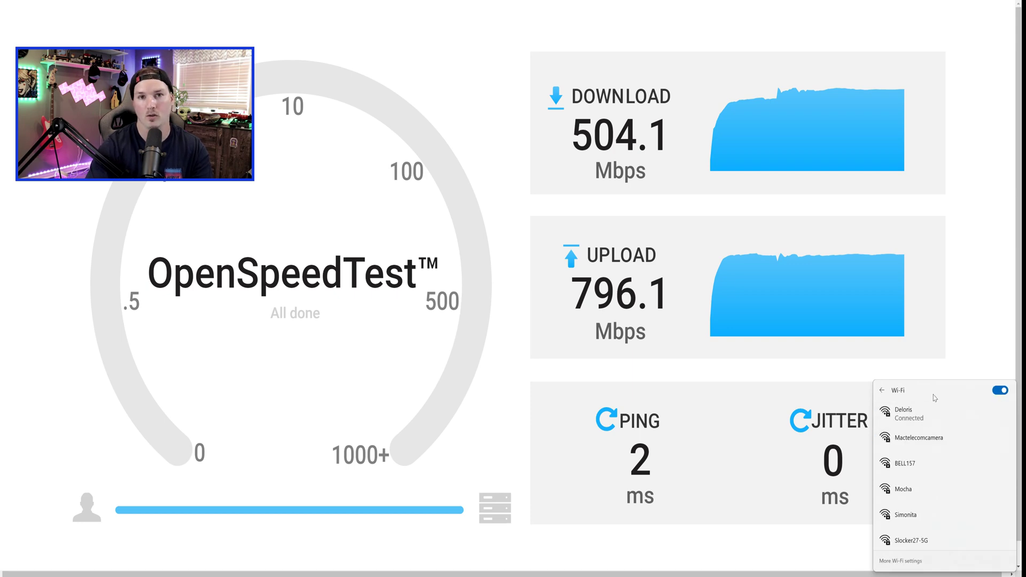
{"action": "left_click", "coordinate": [908, 489]}
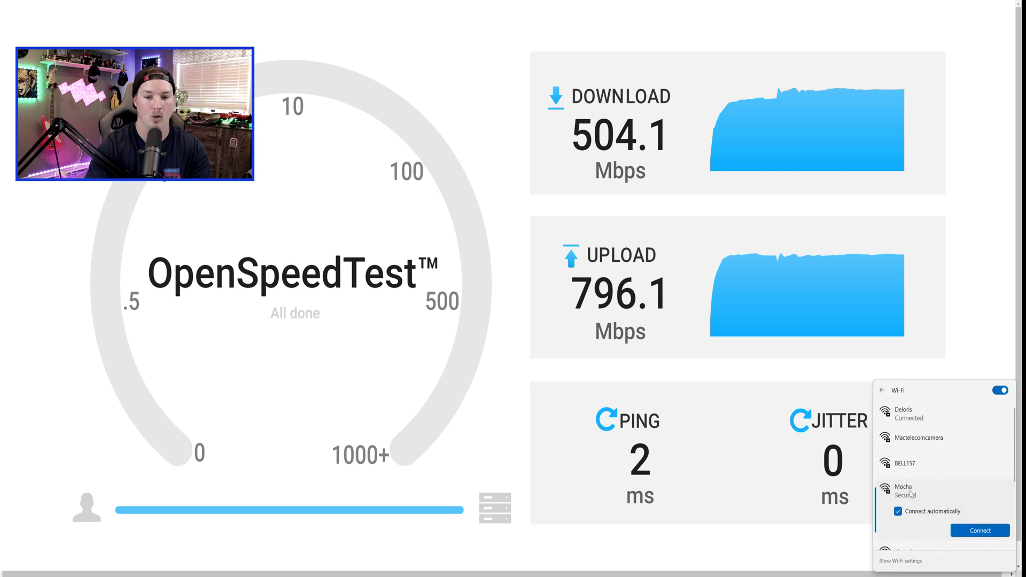
{"action": "left_click", "coordinate": [971, 534]}
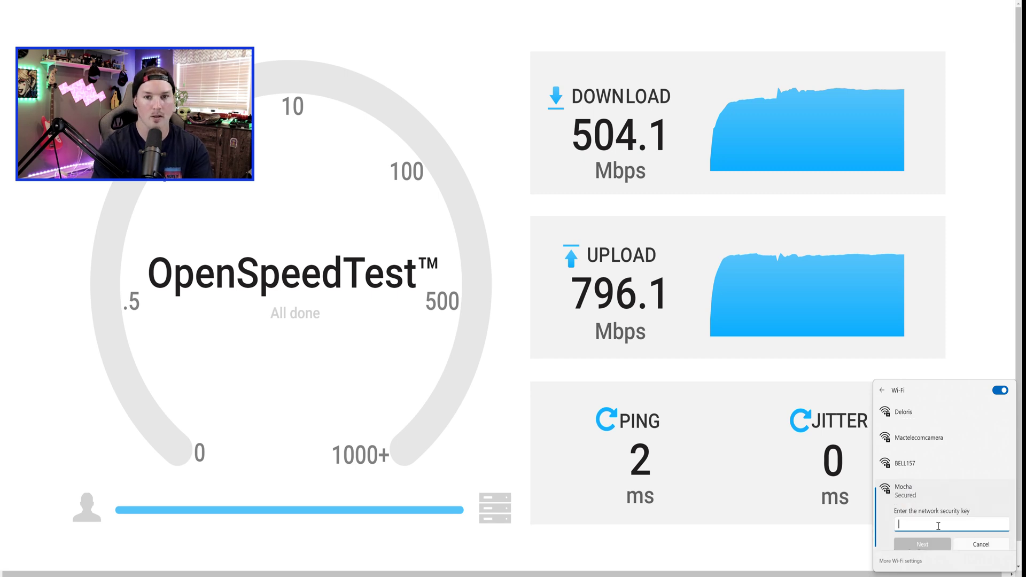
{"action": "type", "text": "abcdefgh"}
Submit the Mocha security key and confirm via ipconfig the Wi-Fi address 192.168.102.241, gateway 192.168.102.1.
{"action": "left_click", "coordinate": [922, 544]}
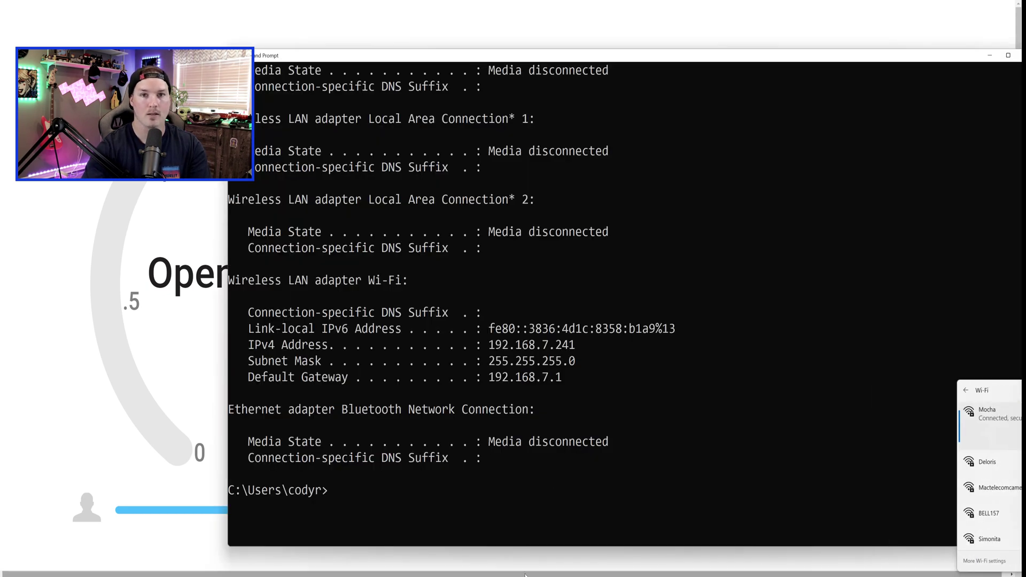
{"action": "left_click", "coordinate": [570, 370]}
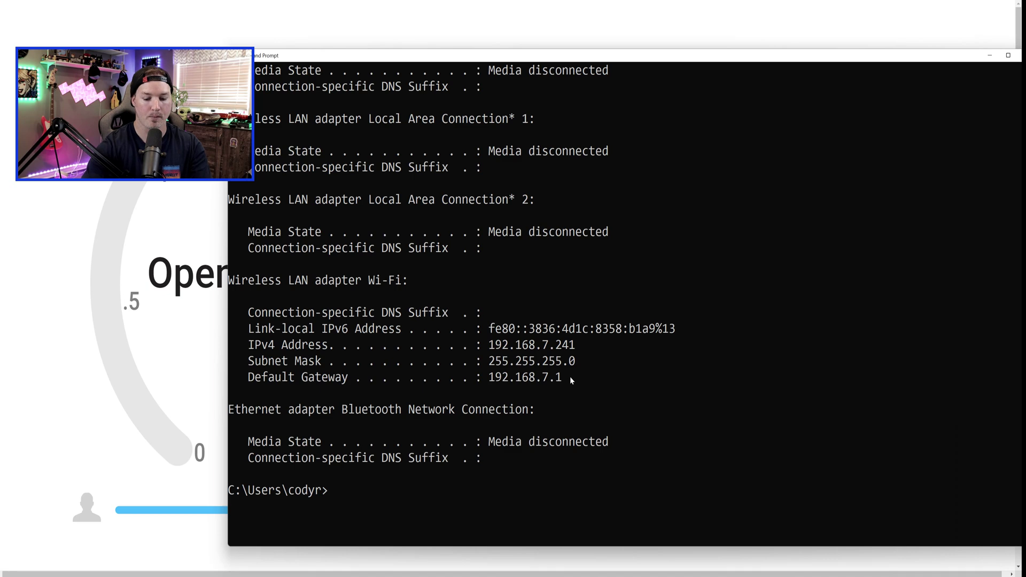
{"action": "type", "text": "ipconfig"}
{"action": "key", "text": "Return"}
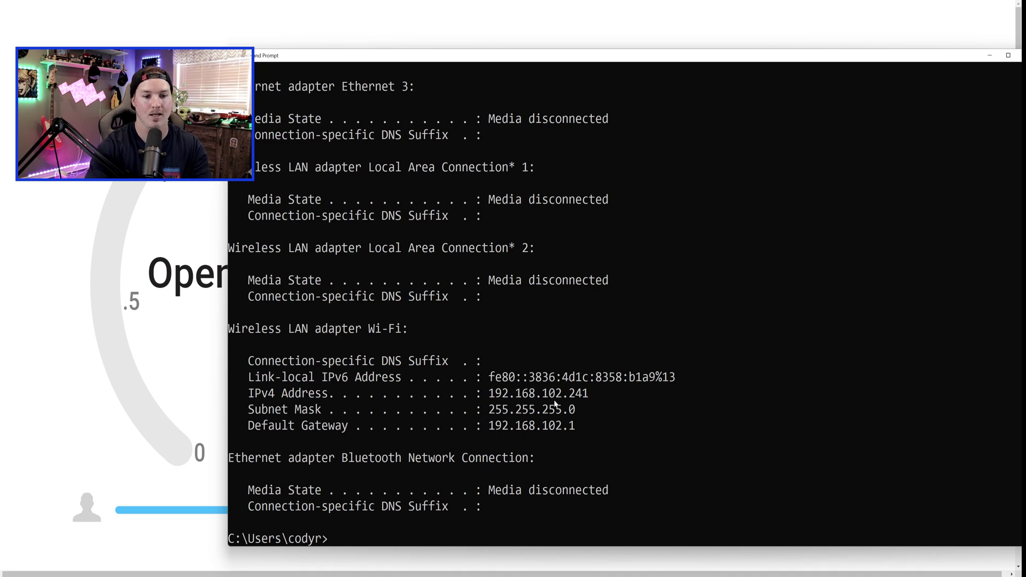
{"action": "key", "text": "alt+Tab"}
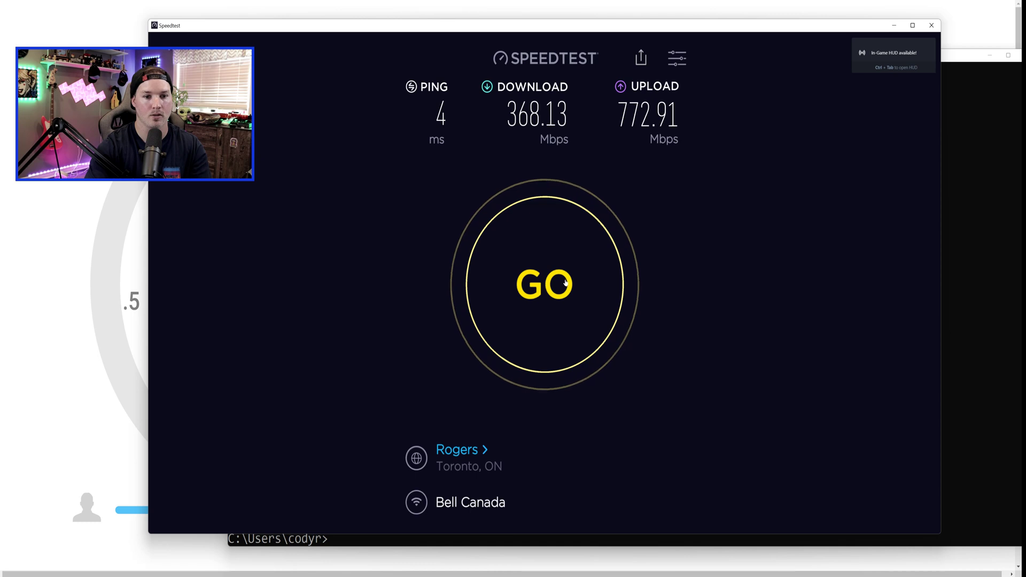
Rerun the speed test, getting the rate-limited 10.34 Mbps download and 9.92 Mbps upload.
{"action": "left_click", "coordinate": [569, 280]}
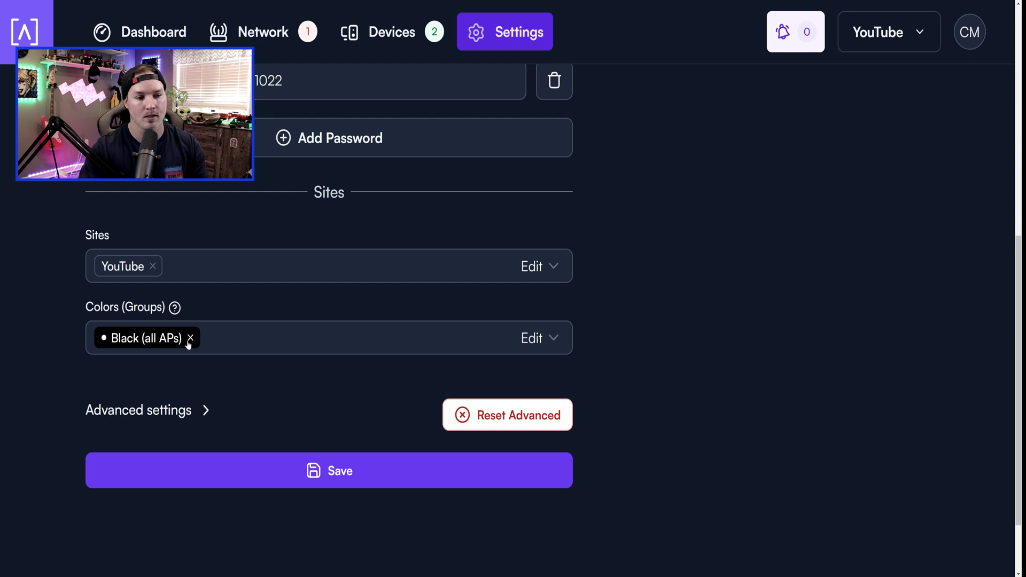
Assign the Wi-Fi network to the Blue colour group, removing Black (all APs).
{"action": "left_click", "coordinate": [550, 338]}
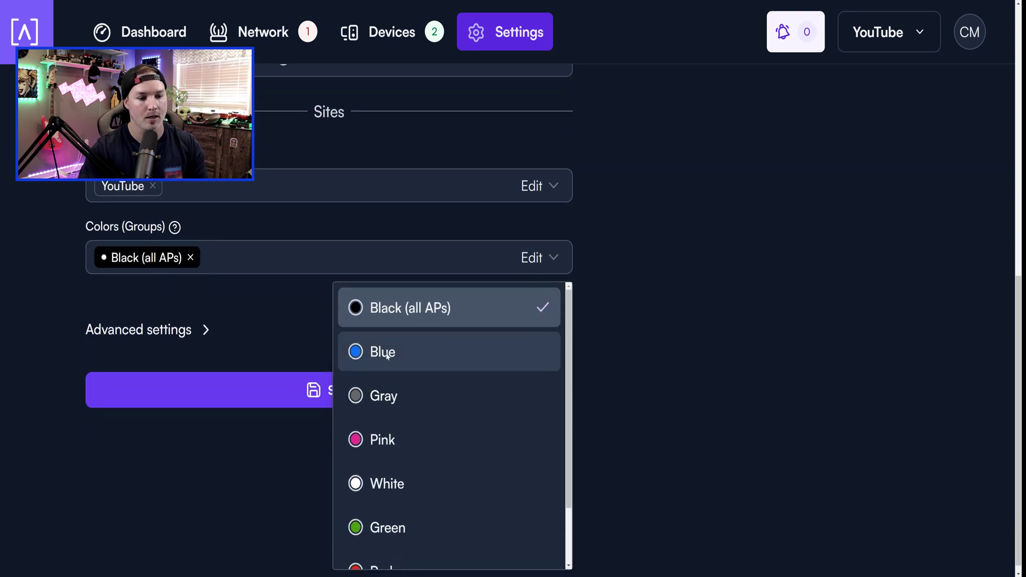
{"action": "left_click", "coordinate": [534, 351]}
{"action": "left_click", "coordinate": [191, 257]}
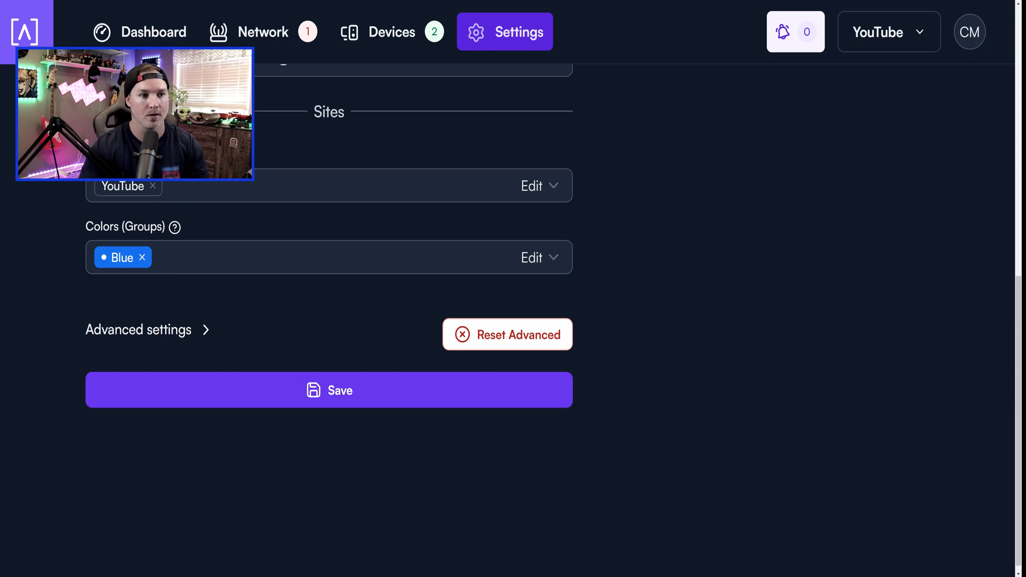
{"action": "left_click", "coordinate": [294, 33]}
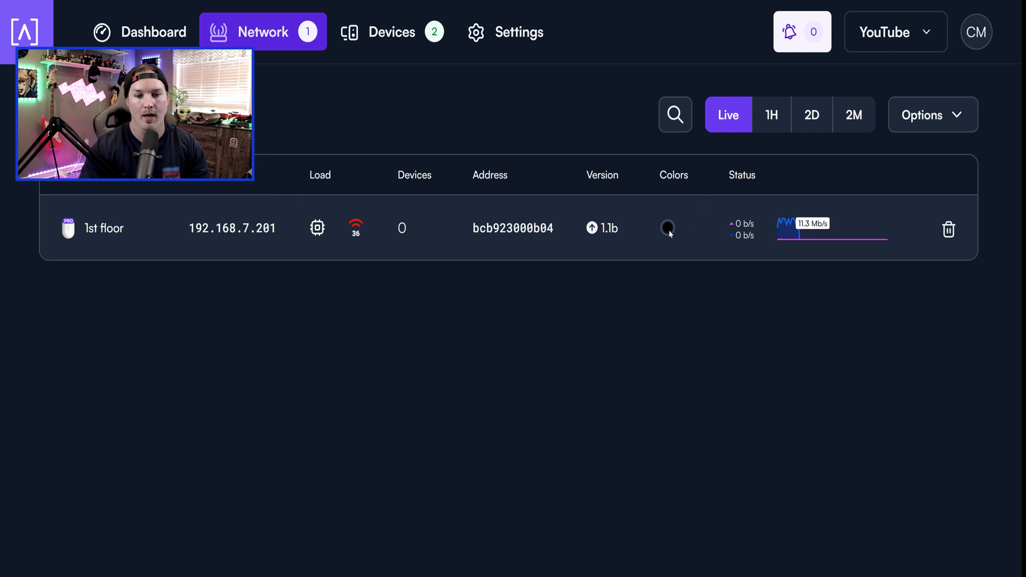
Open the 1st floor access point and add it to the Blue colour group.
{"action": "mouse_move", "coordinate": [670, 229]}
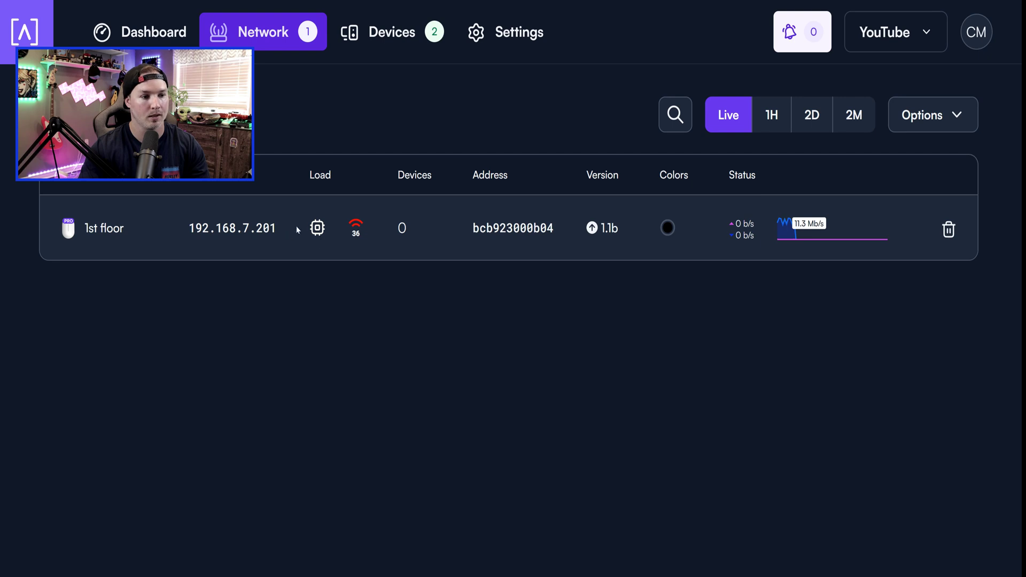
{"action": "left_click", "coordinate": [111, 231]}
{"action": "key", "text": "Return"}
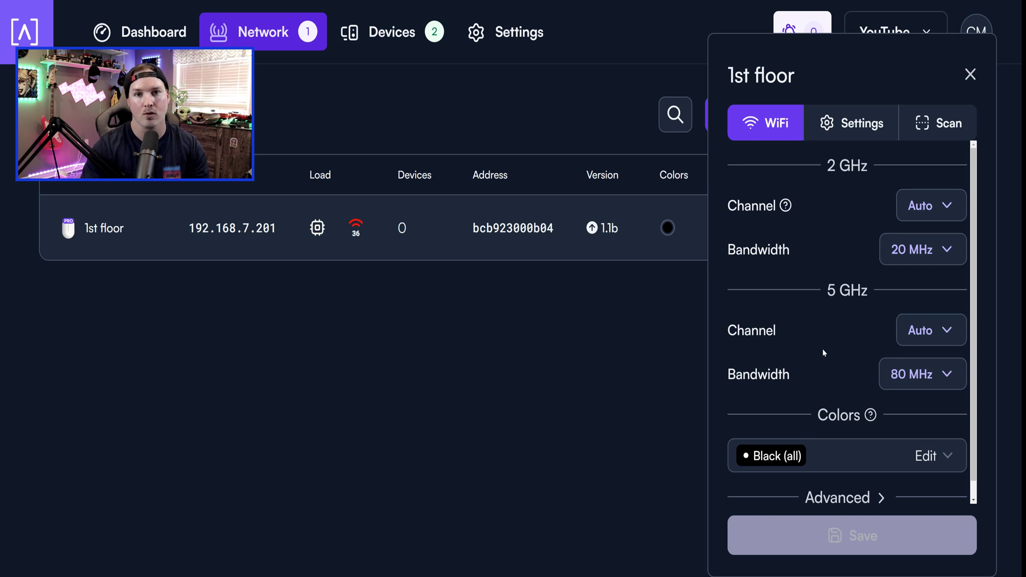
{"action": "scroll", "coordinate": [824, 353], "scroll_direction": "down", "scroll_amount": 1}
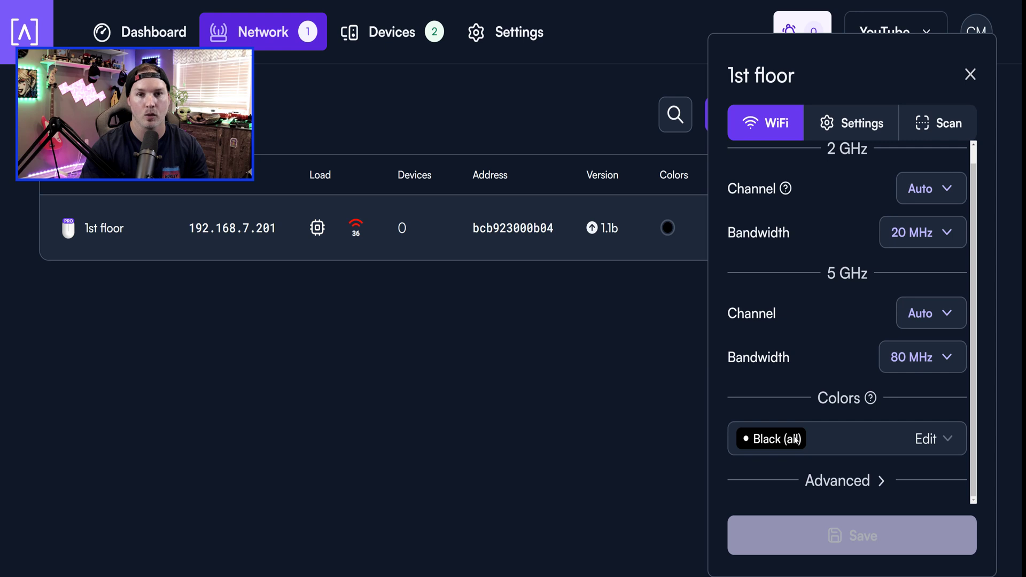
{"action": "left_click", "coordinate": [930, 440]}
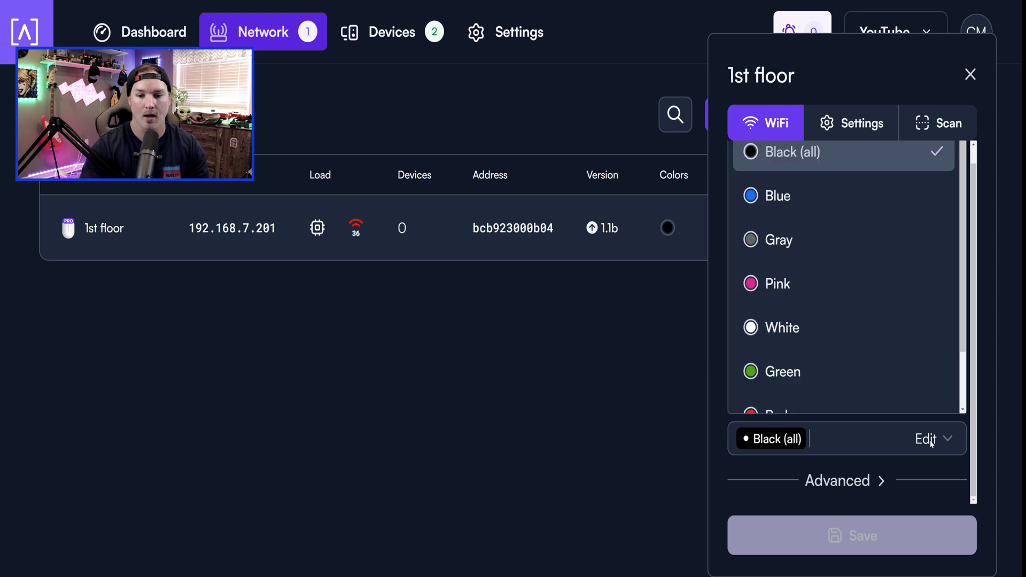
{"action": "left_click", "coordinate": [796, 201]}
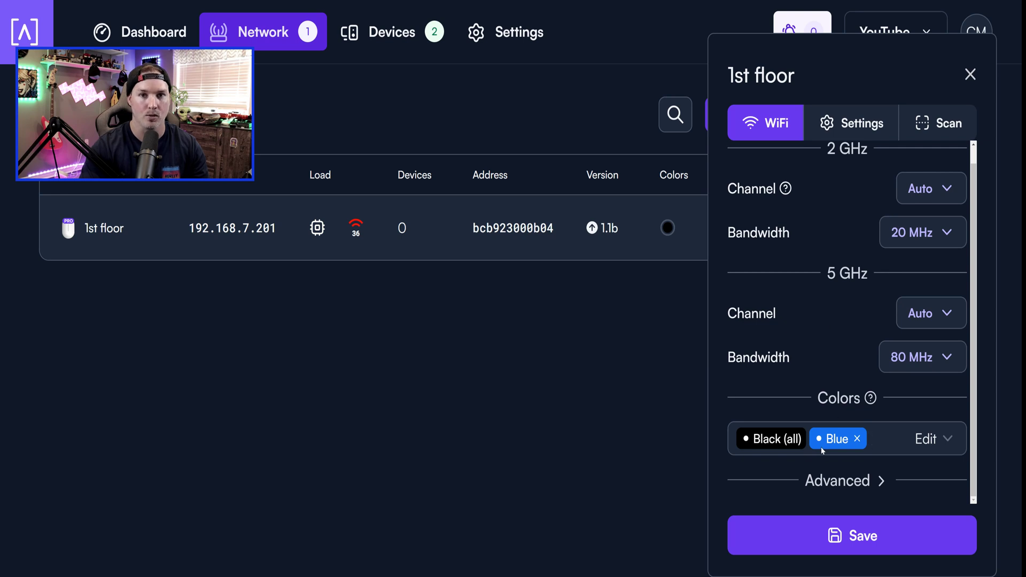
Save the Blue group, then give the 1st floor AP Always On and a blue LED and save.
{"action": "left_click", "coordinate": [847, 535]}
{"action": "left_click", "coordinate": [852, 125]}
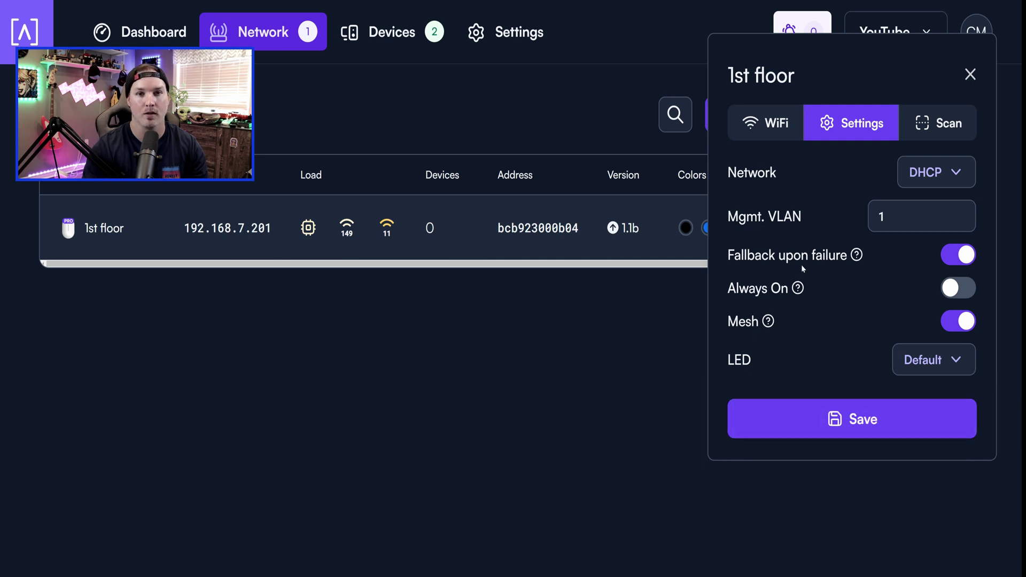
{"action": "left_click", "coordinate": [967, 290]}
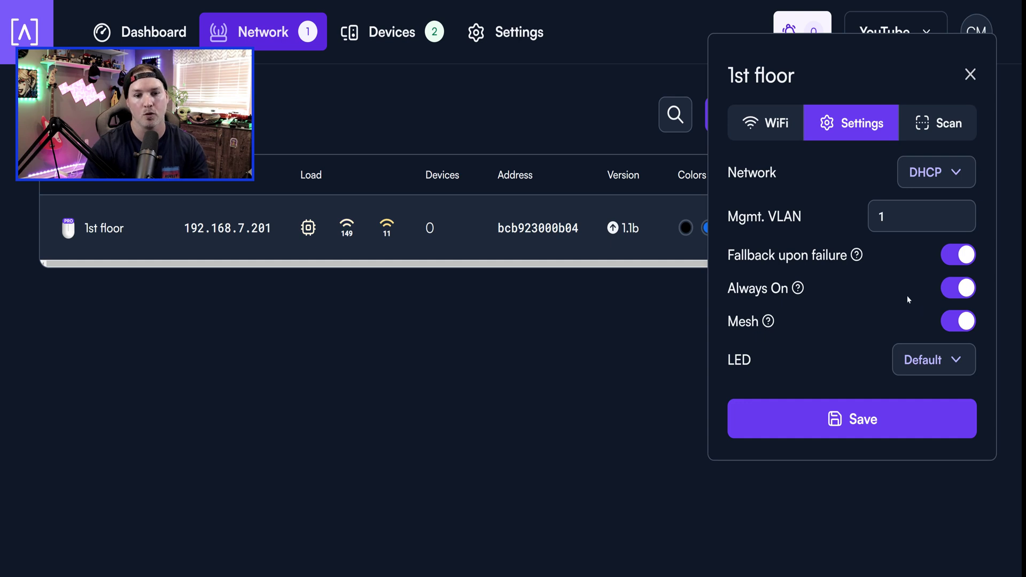
{"action": "mouse_move", "coordinate": [800, 289]}
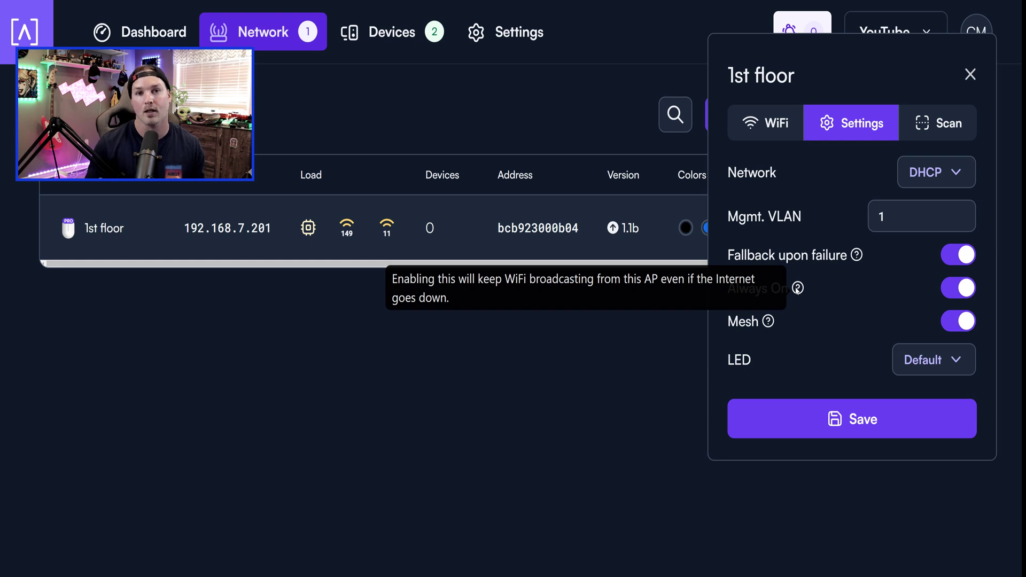
{"action": "left_click", "coordinate": [956, 360]}
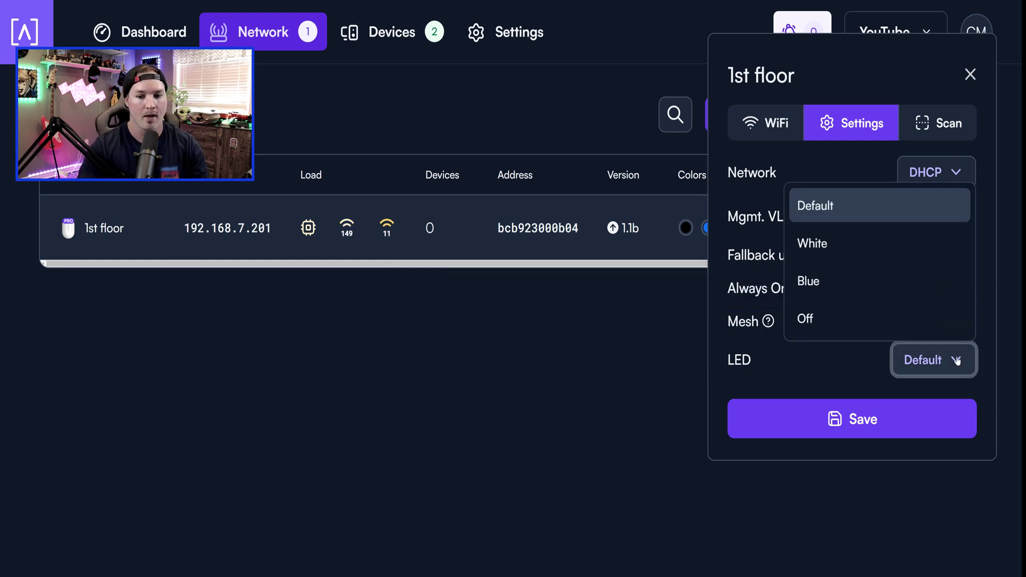
{"action": "left_click", "coordinate": [838, 279]}
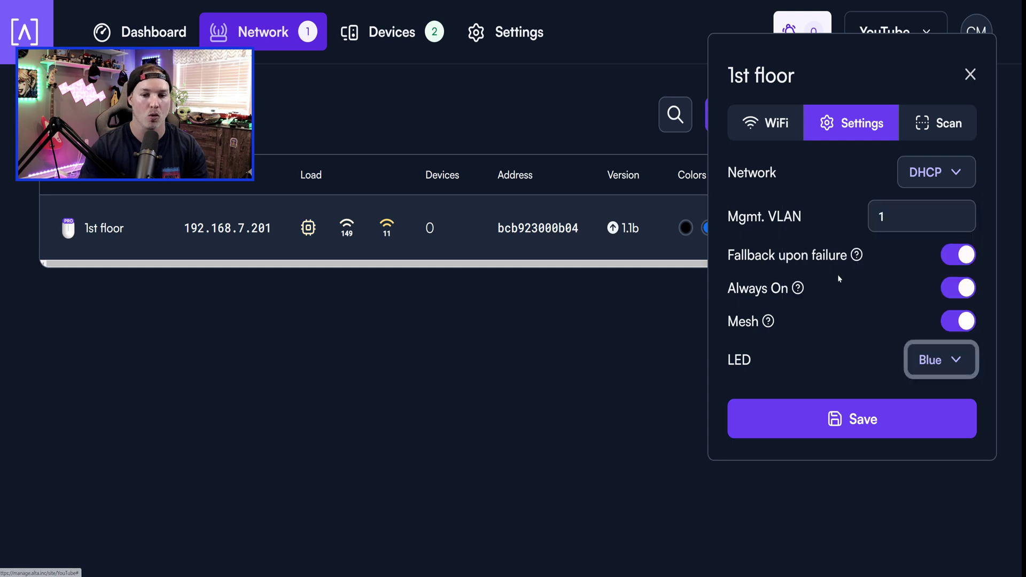
{"action": "left_click", "coordinate": [864, 419]}
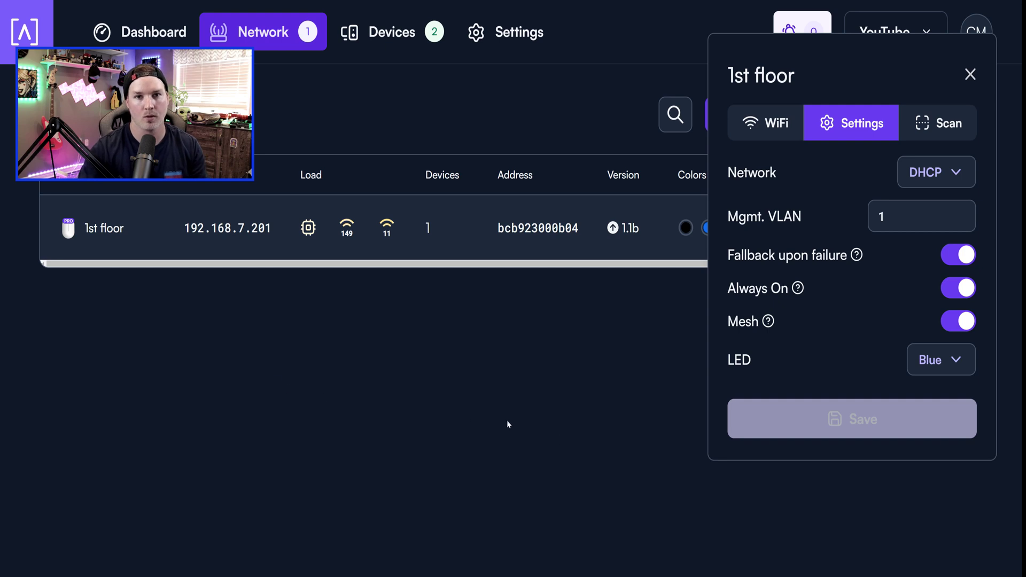
Start a continuous ping to google.ca with 'ping google.ca -t' in Command Prompt.
{"action": "left_click", "coordinate": [934, 130]}
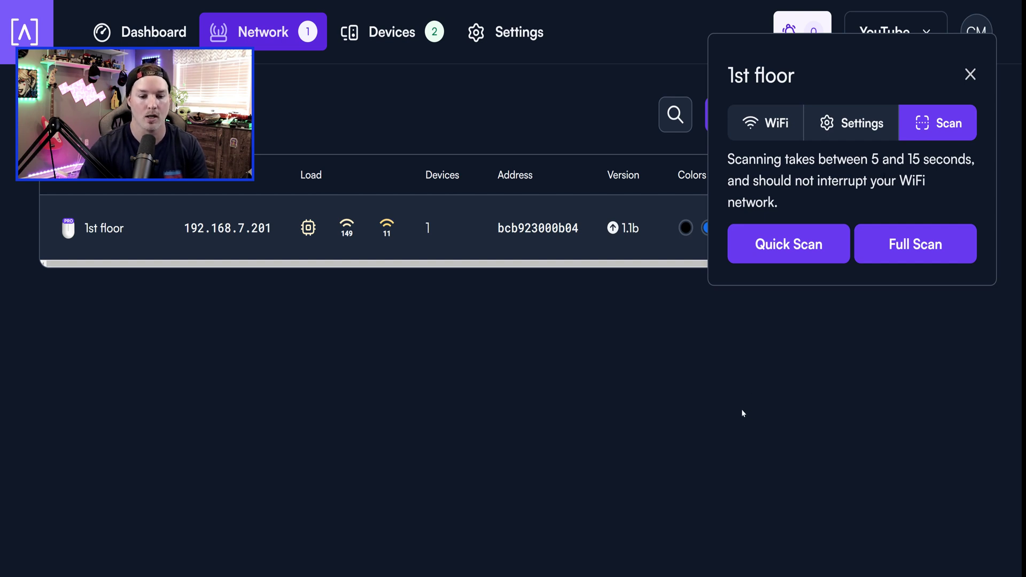
{"action": "left_click", "coordinate": [520, 574]}
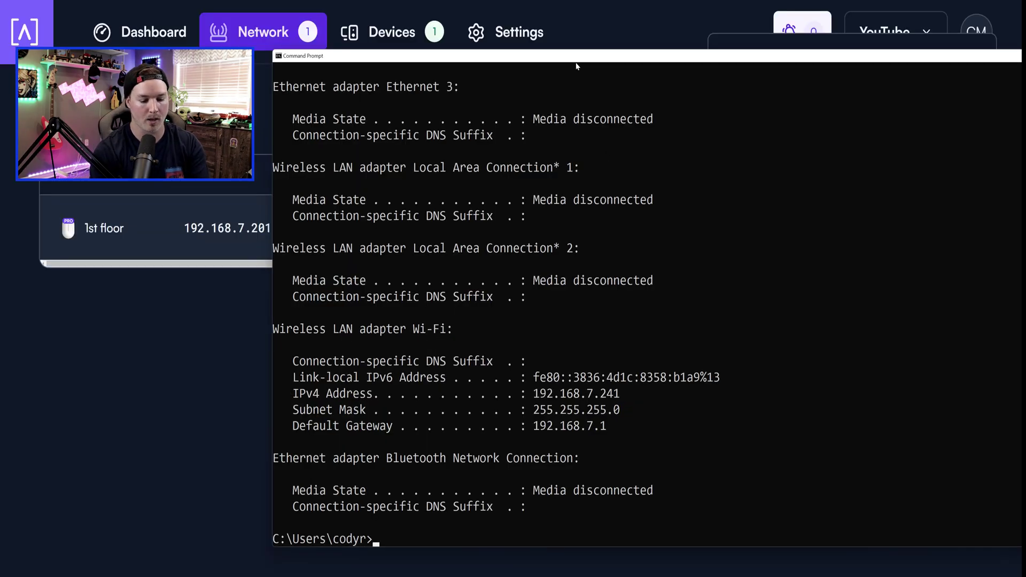
{"action": "type", "text": "ping googl"}
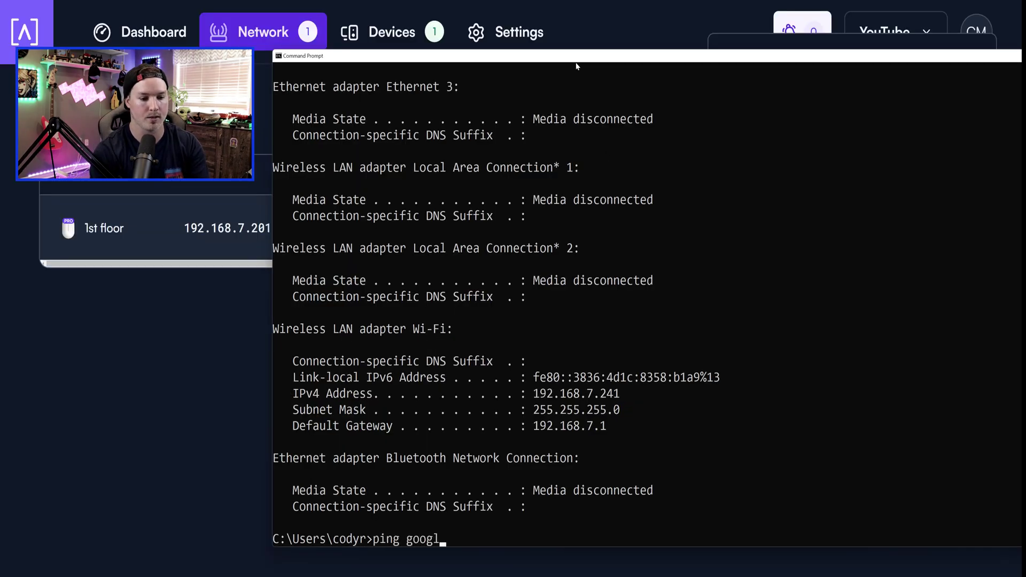
{"action": "type", "text": "e.ca -t"}
{"action": "key", "text": "Return"}
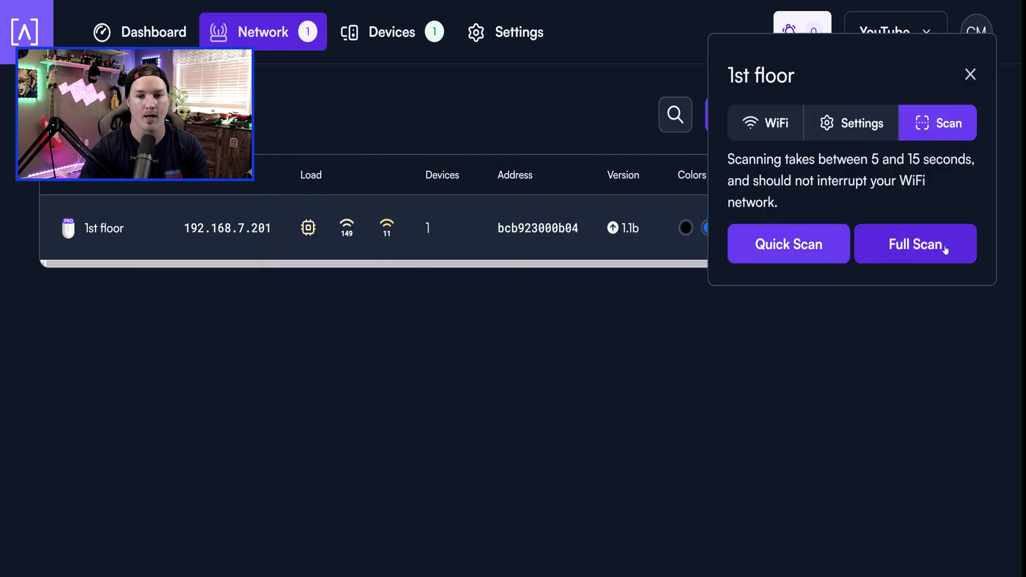
Run a full RF scan and then a quick RF scan on the 1st floor AP.
{"action": "left_click", "coordinate": [942, 251]}
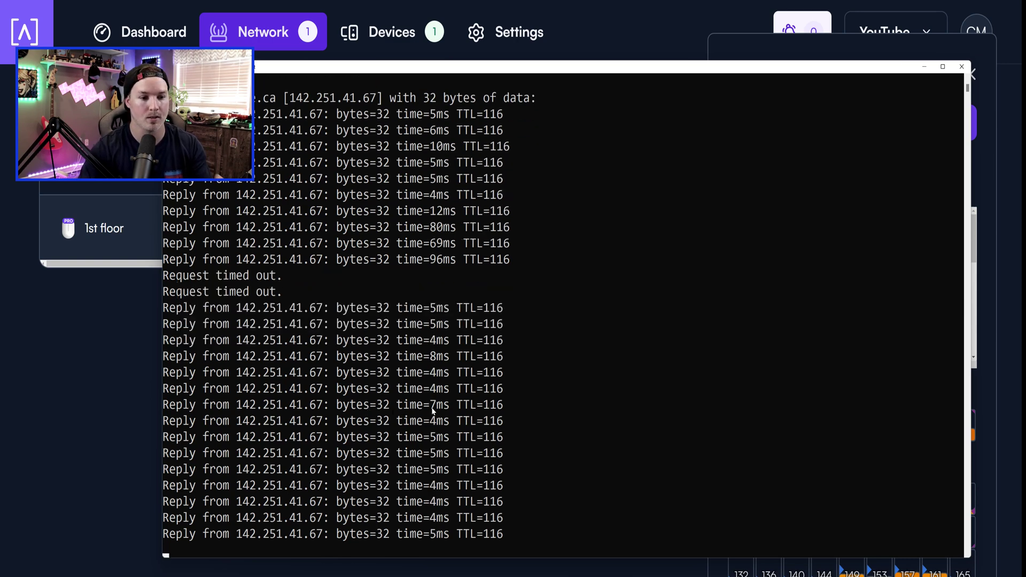
{"action": "key", "text": "alt+Tab"}
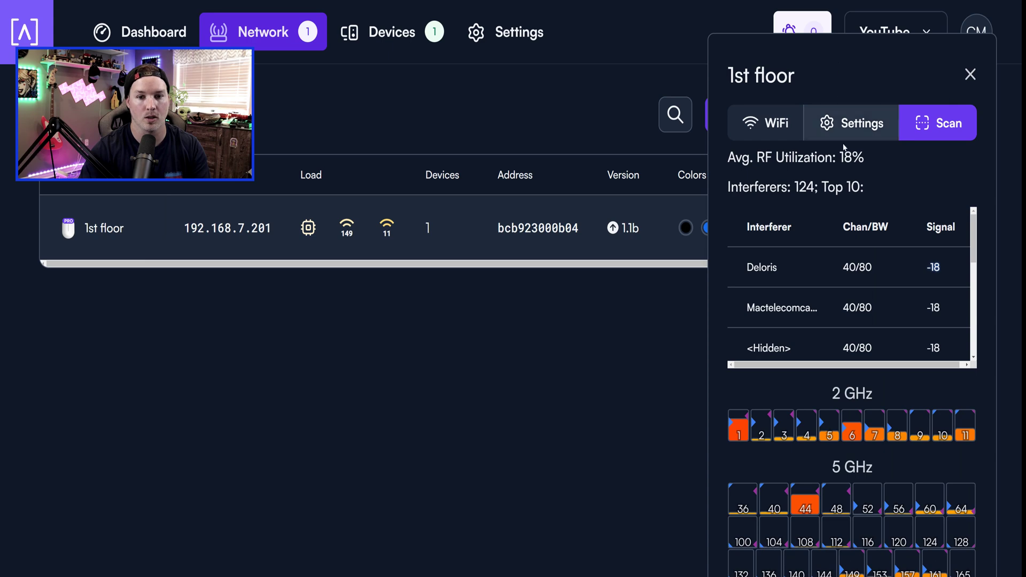
{"action": "scroll", "coordinate": [800, 563], "scroll_direction": "down", "scroll_amount": 2}
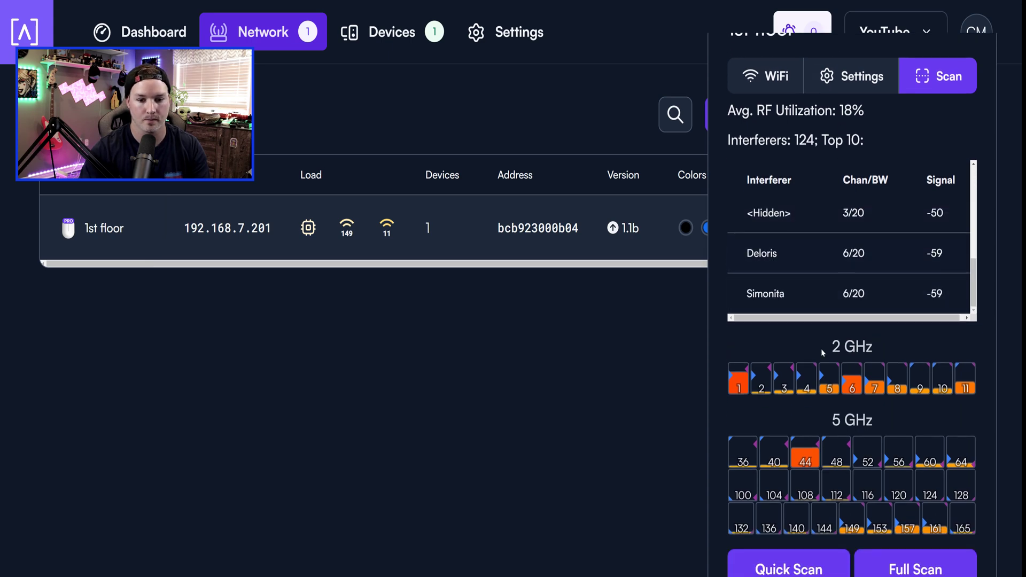
{"action": "left_click", "coordinate": [800, 563]}
{"action": "key", "text": "alt+Tab"}
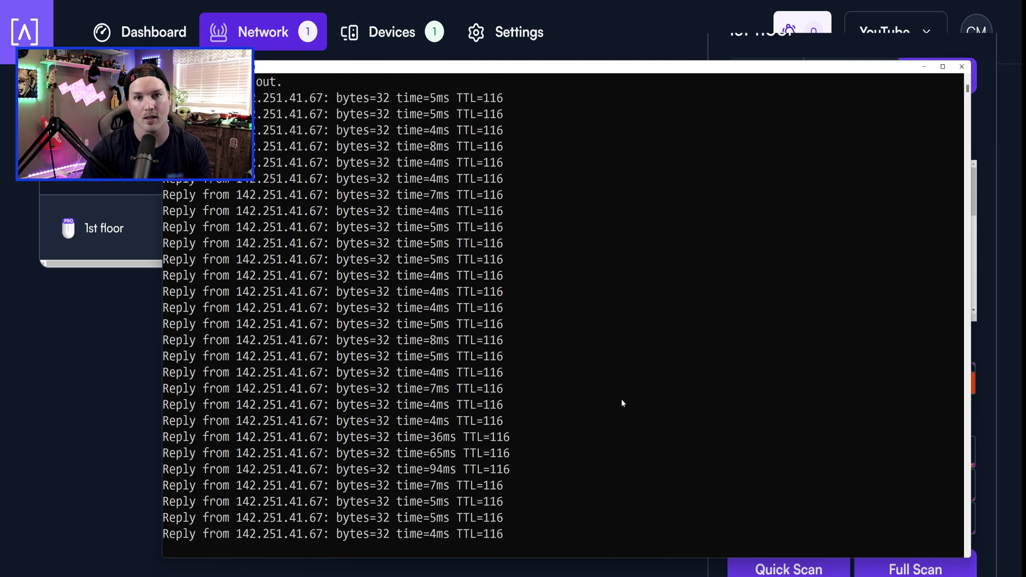
Browse the RF scan's interferer table, filtering to 2 GHz channels 1 and 6.
{"action": "left_click", "coordinate": [647, 46]}
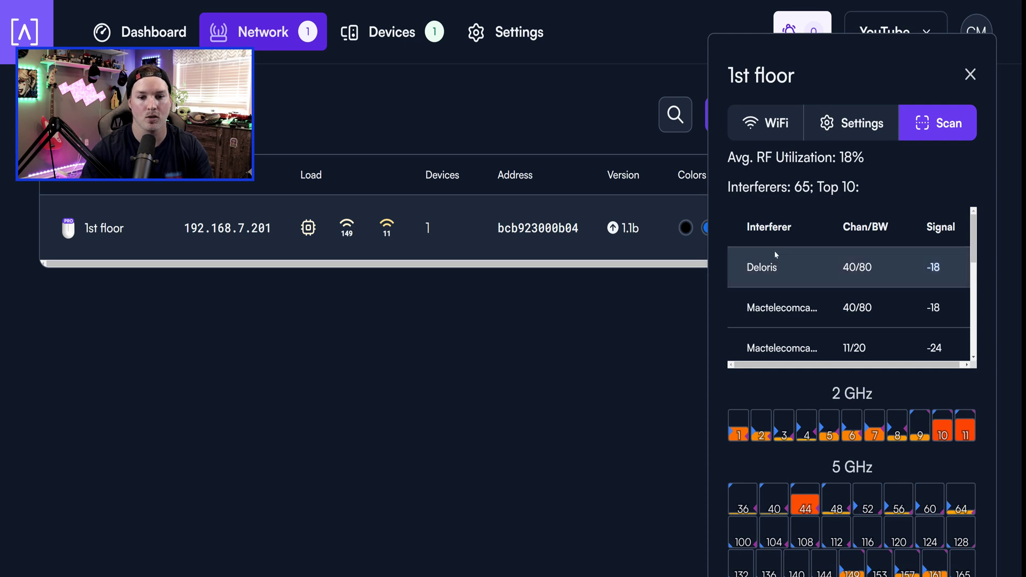
{"action": "mouse_move", "coordinate": [759, 278]}
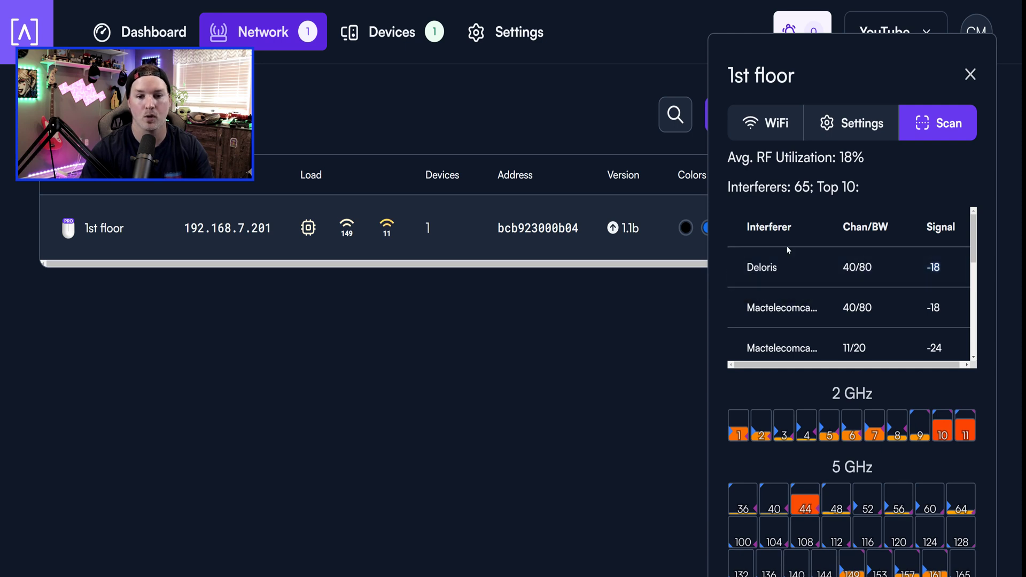
{"action": "scroll", "coordinate": [817, 267], "scroll_direction": "down", "scroll_amount": 2}
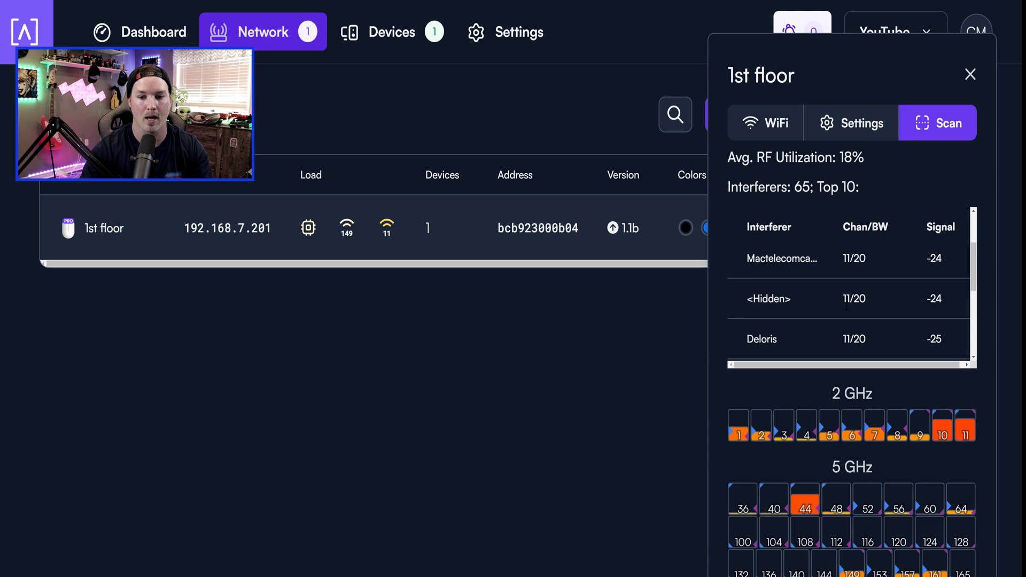
{"action": "scroll", "coordinate": [809, 264], "scroll_direction": "down", "scroll_amount": 3}
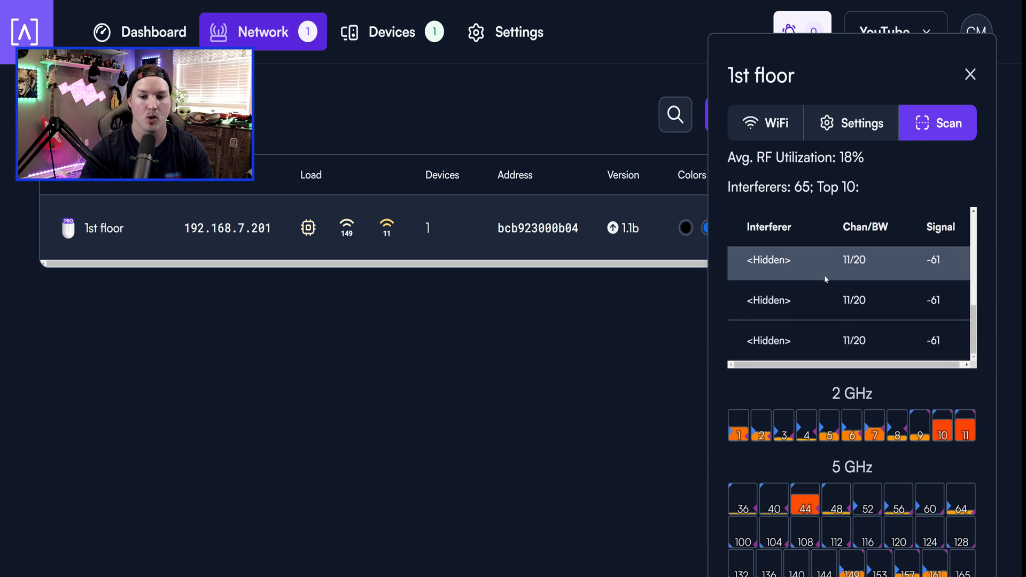
{"action": "scroll", "coordinate": [758, 392], "scroll_direction": "down", "scroll_amount": 1}
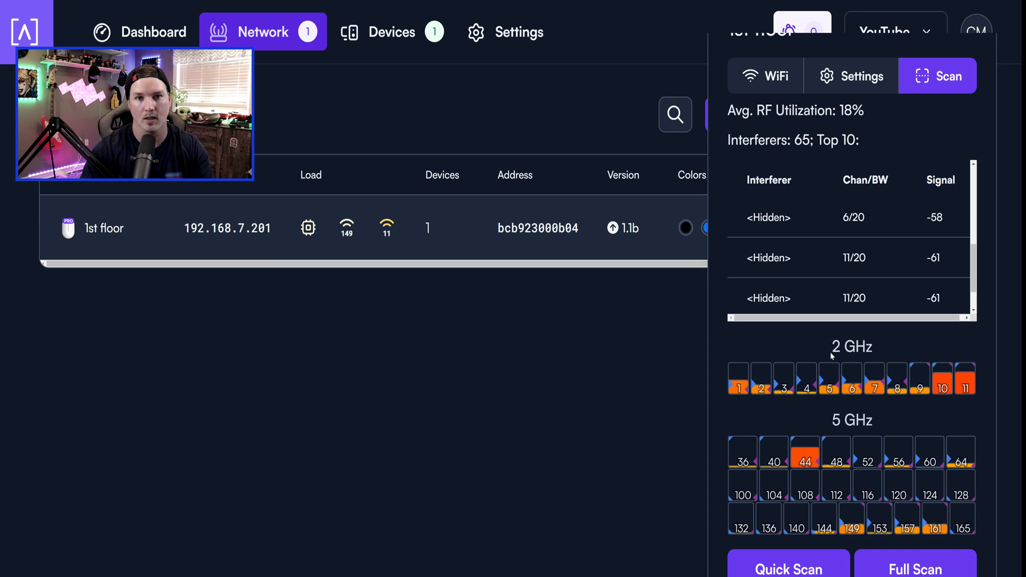
{"action": "left_click", "coordinate": [746, 384]}
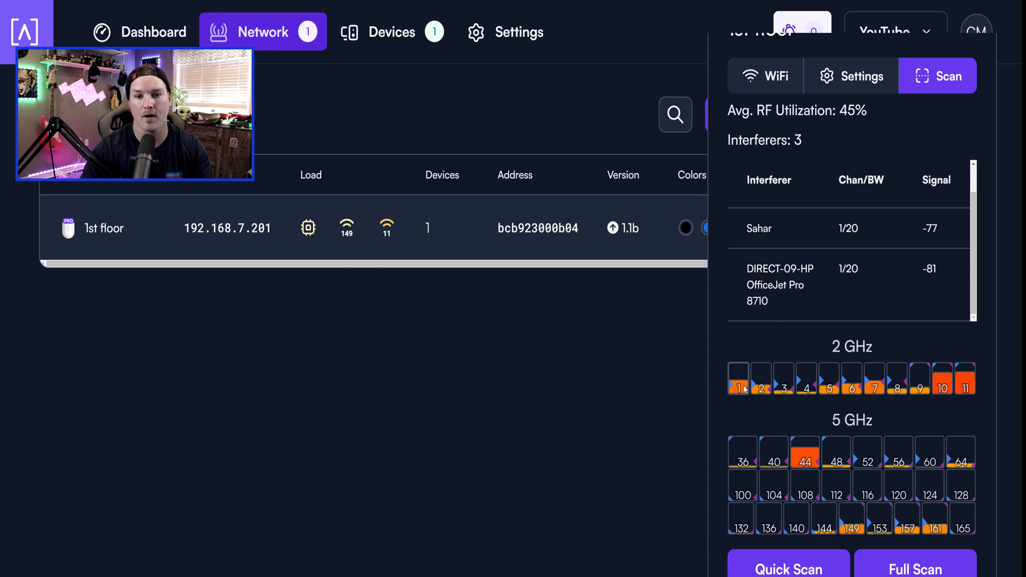
{"action": "left_click", "coordinate": [852, 384]}
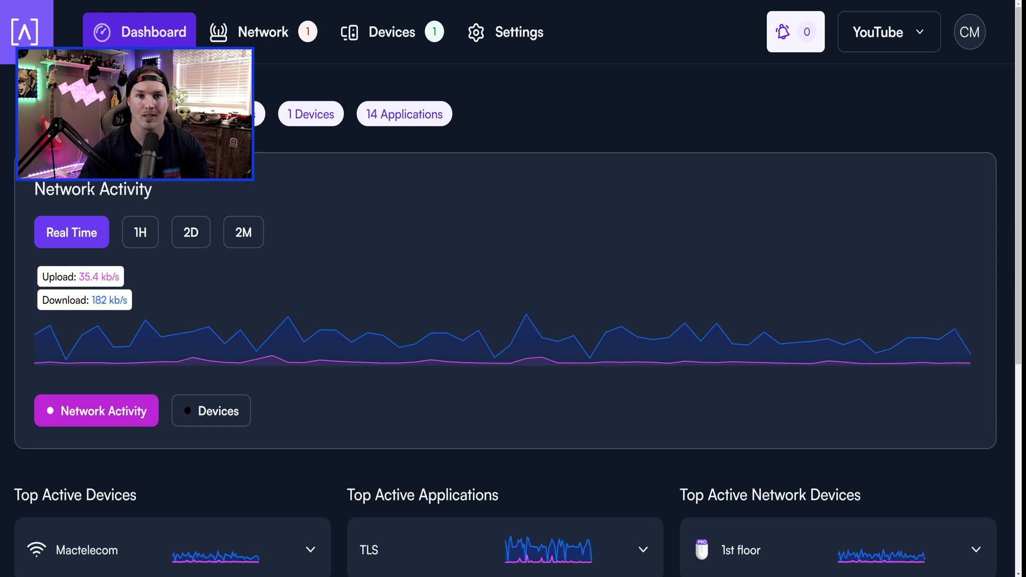
Set the Network Activity chart to show the past hour.
{"action": "left_click", "coordinate": [149, 240]}
{"action": "left_click", "coordinate": [206, 242]}
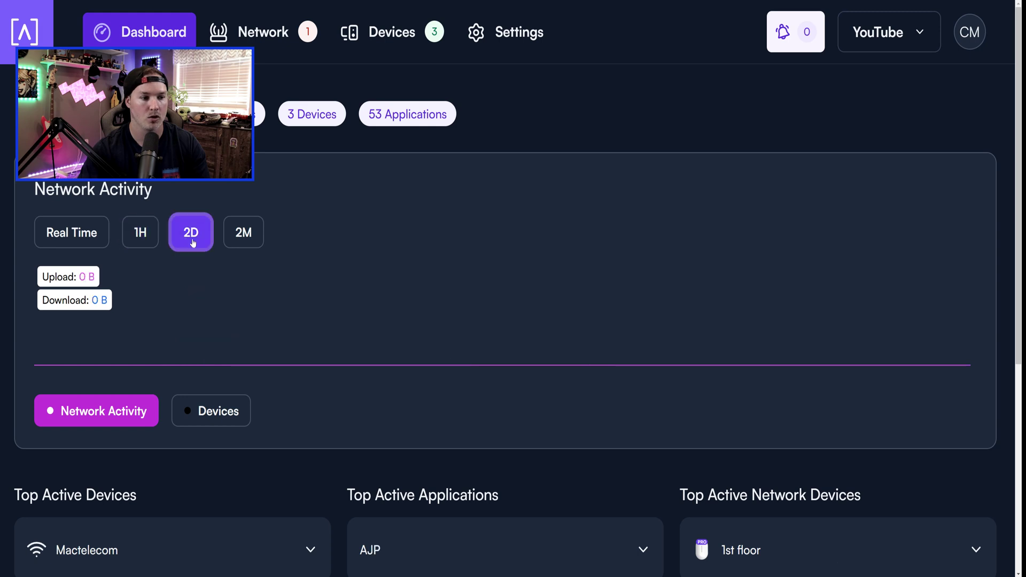
{"action": "left_click", "coordinate": [144, 241]}
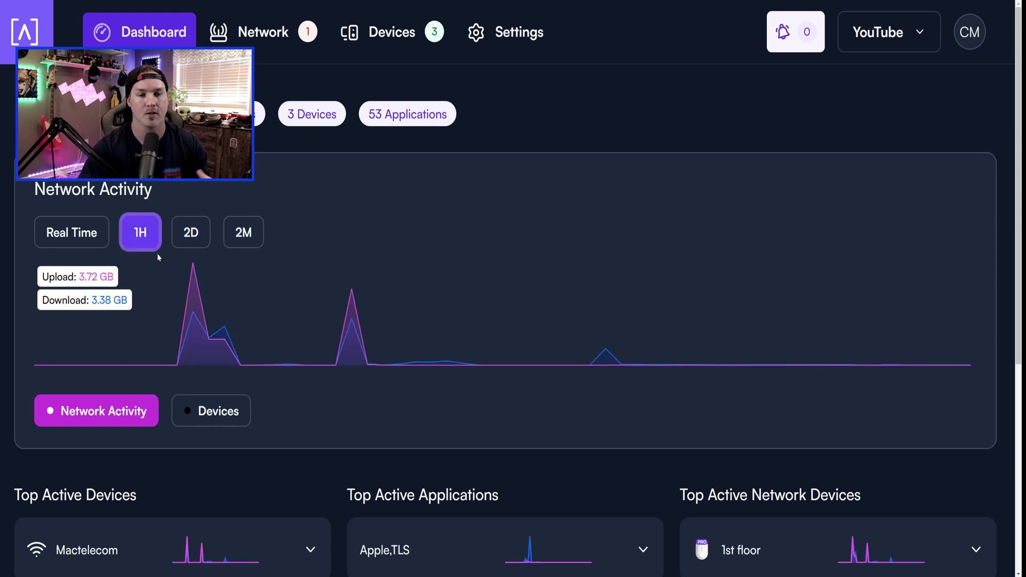
Expand the Discord,TLS application's chart, showing 8.78 kB upload and 50.5 kB download.
{"action": "scroll", "coordinate": [311, 236], "scroll_direction": "down", "scroll_amount": 4}
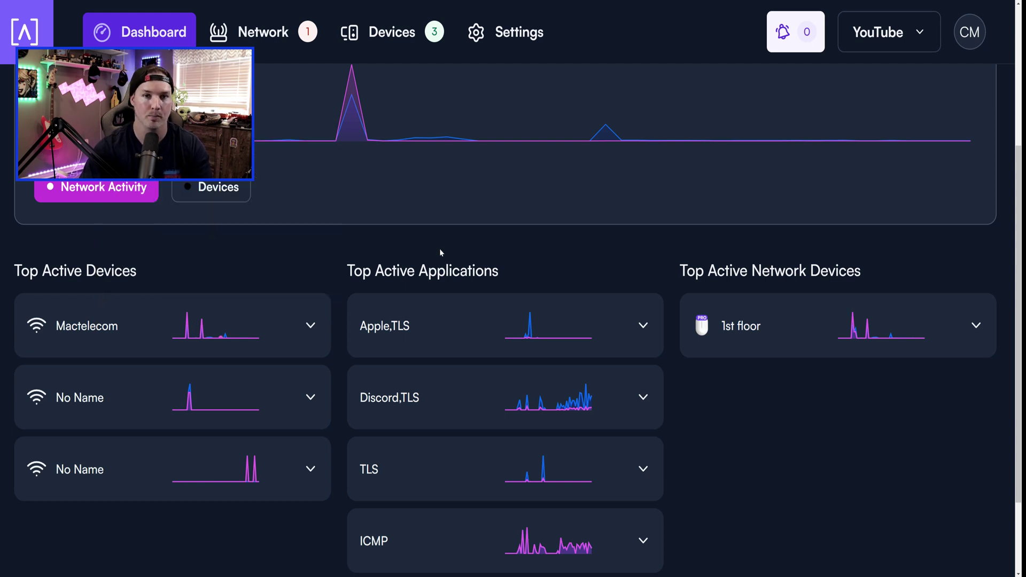
{"action": "scroll", "coordinate": [453, 255], "scroll_direction": "down", "scroll_amount": 2}
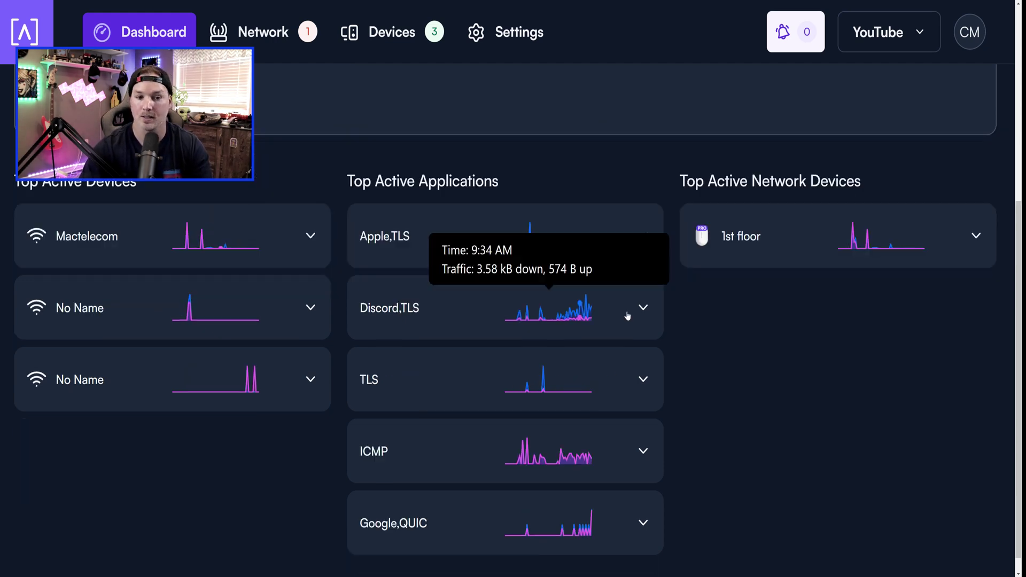
{"action": "left_click", "coordinate": [644, 313]}
{"action": "scroll", "coordinate": [630, 315], "scroll_direction": "down", "scroll_amount": 1}
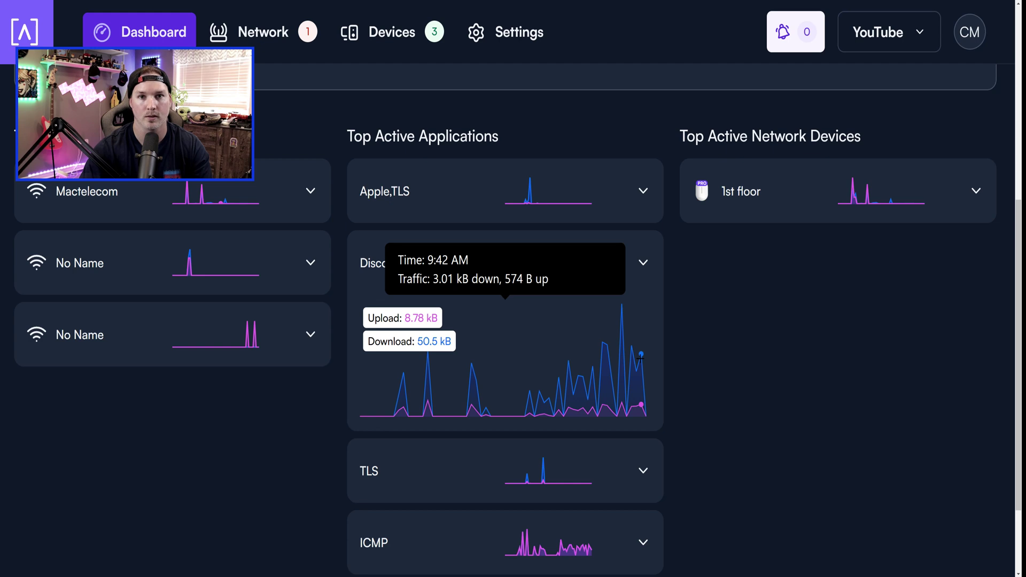
{"action": "scroll", "coordinate": [732, 327], "scroll_direction": "up", "scroll_amount": 4}
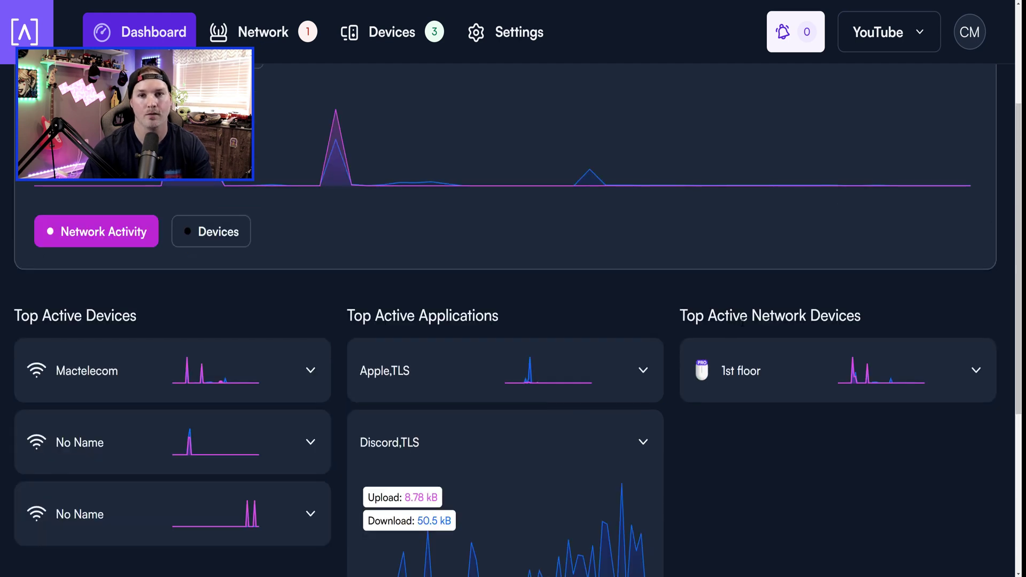